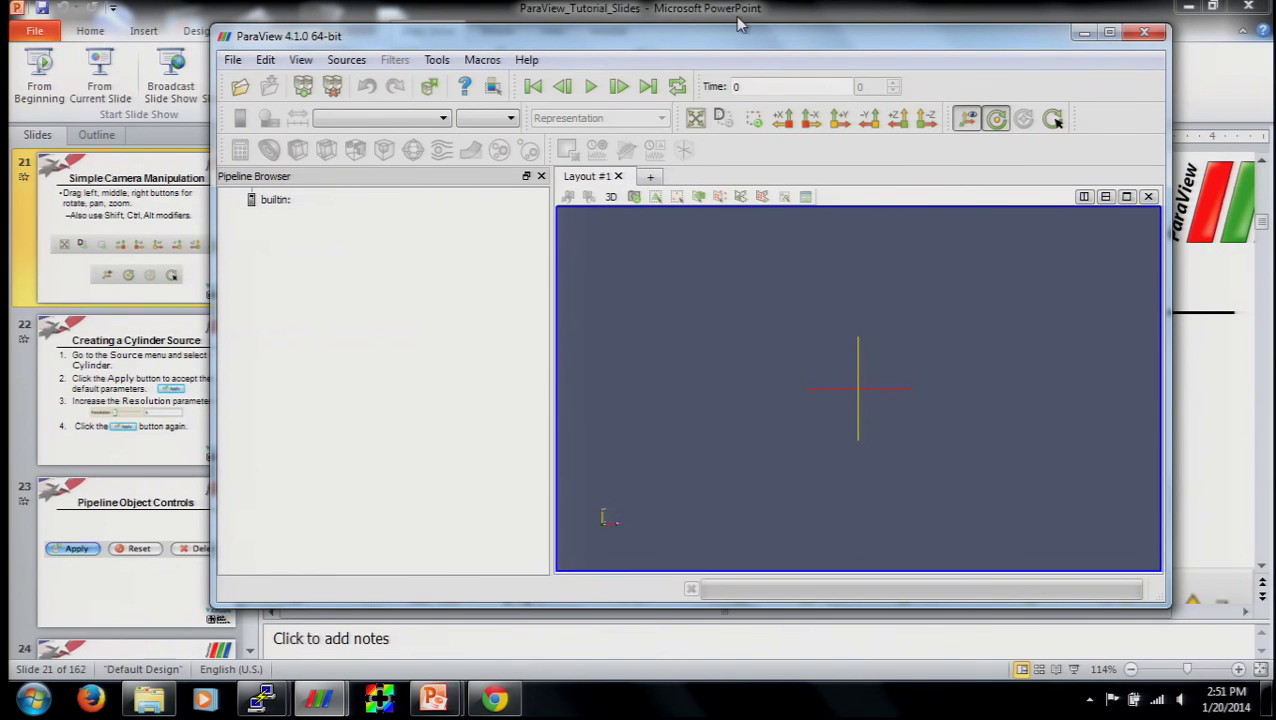
click(348, 60)
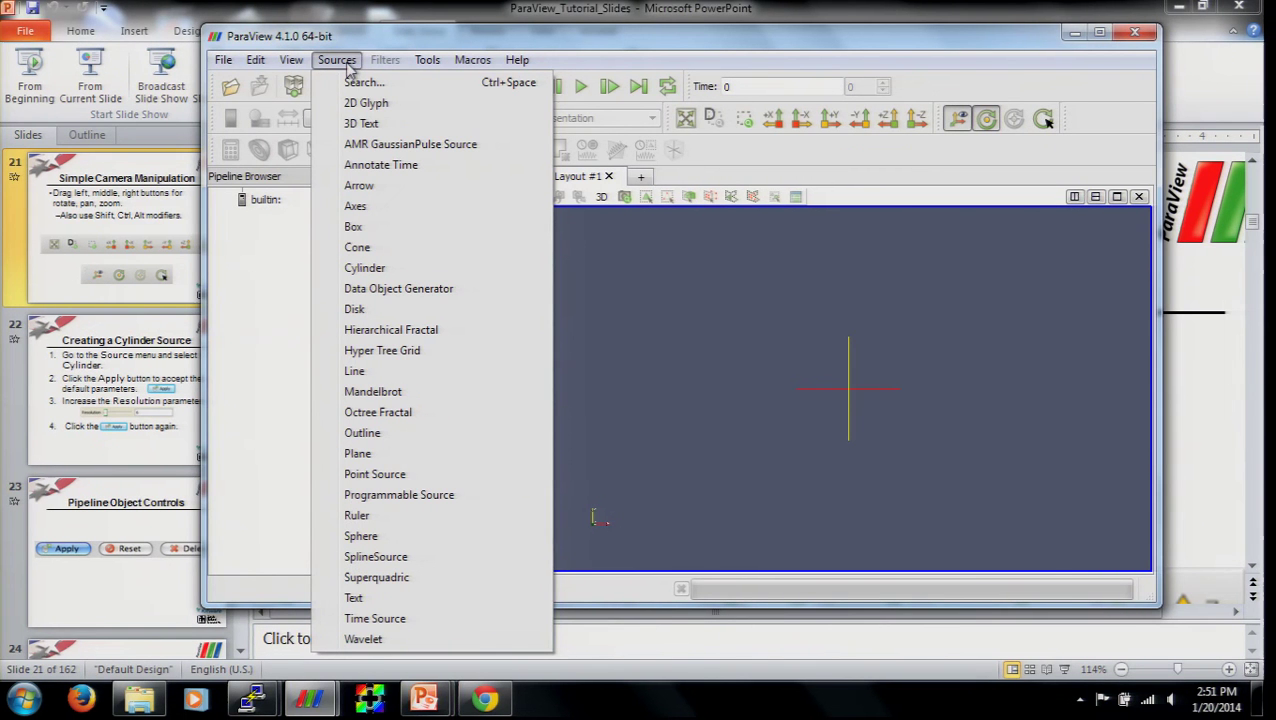
click(1161, 445)
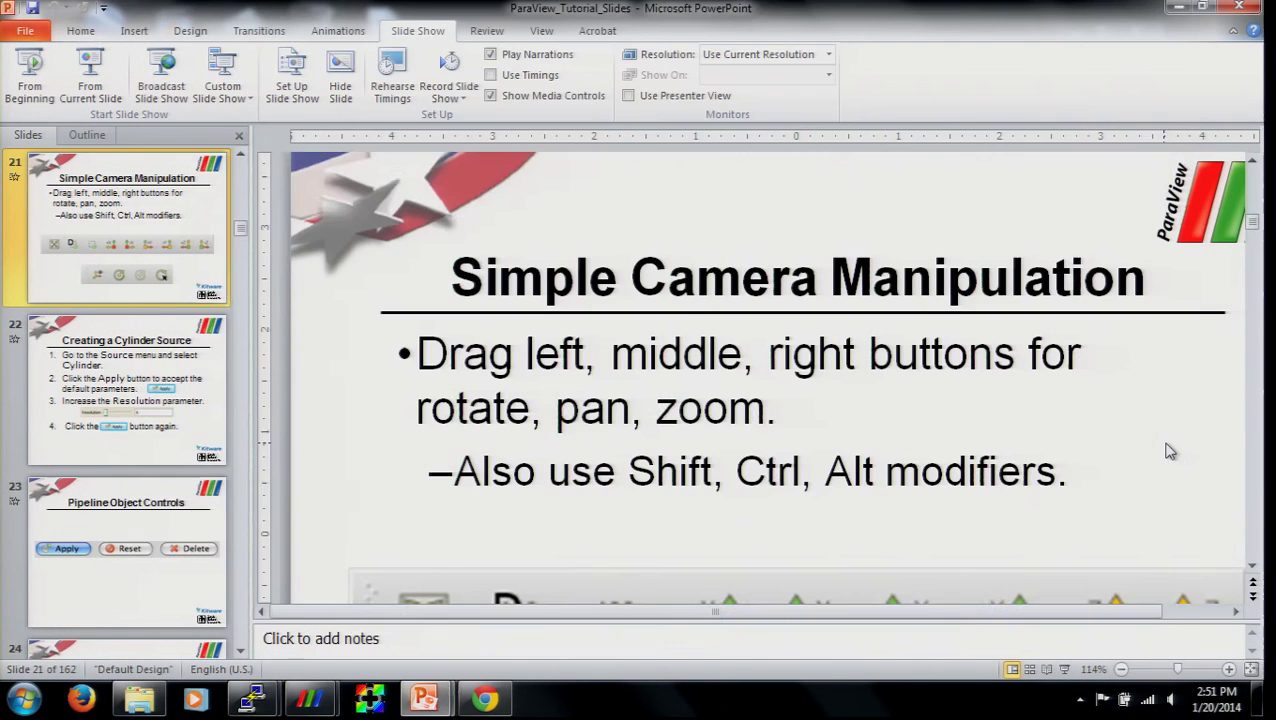
scroll(1100, 455, down, 2)
scroll(1080, 459, up, 1)
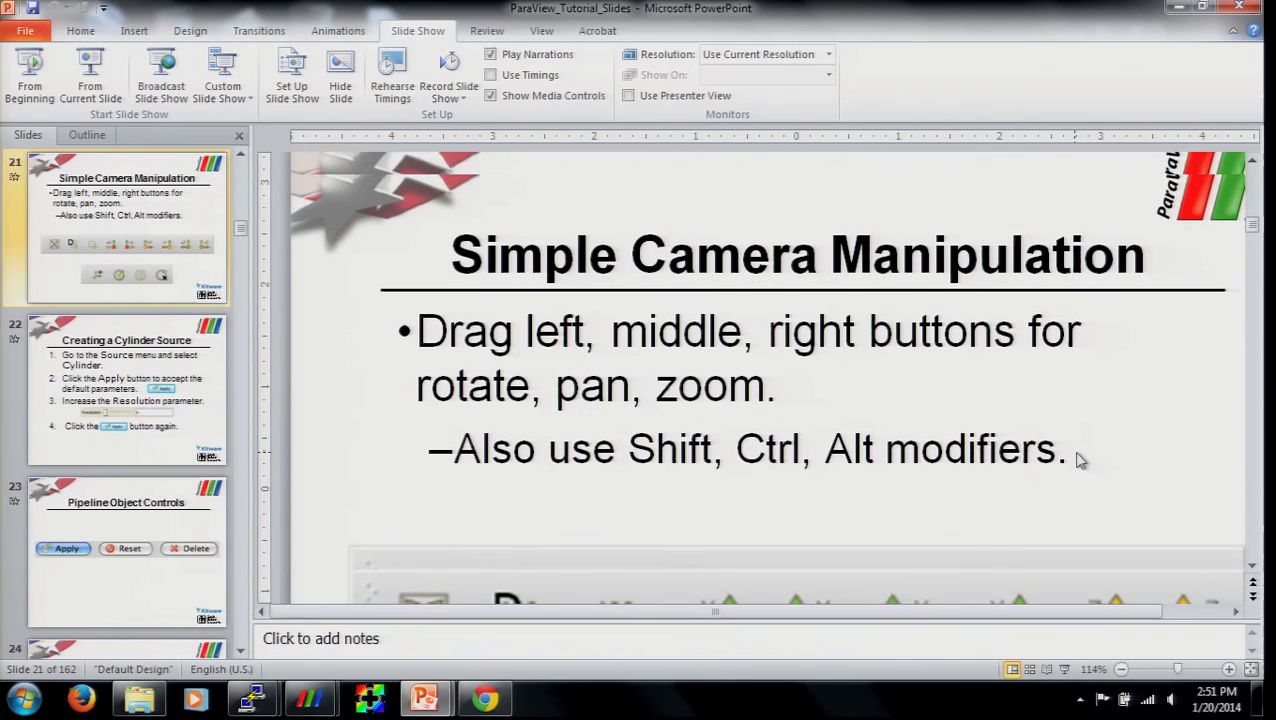
scroll(1080, 459, up, 3)
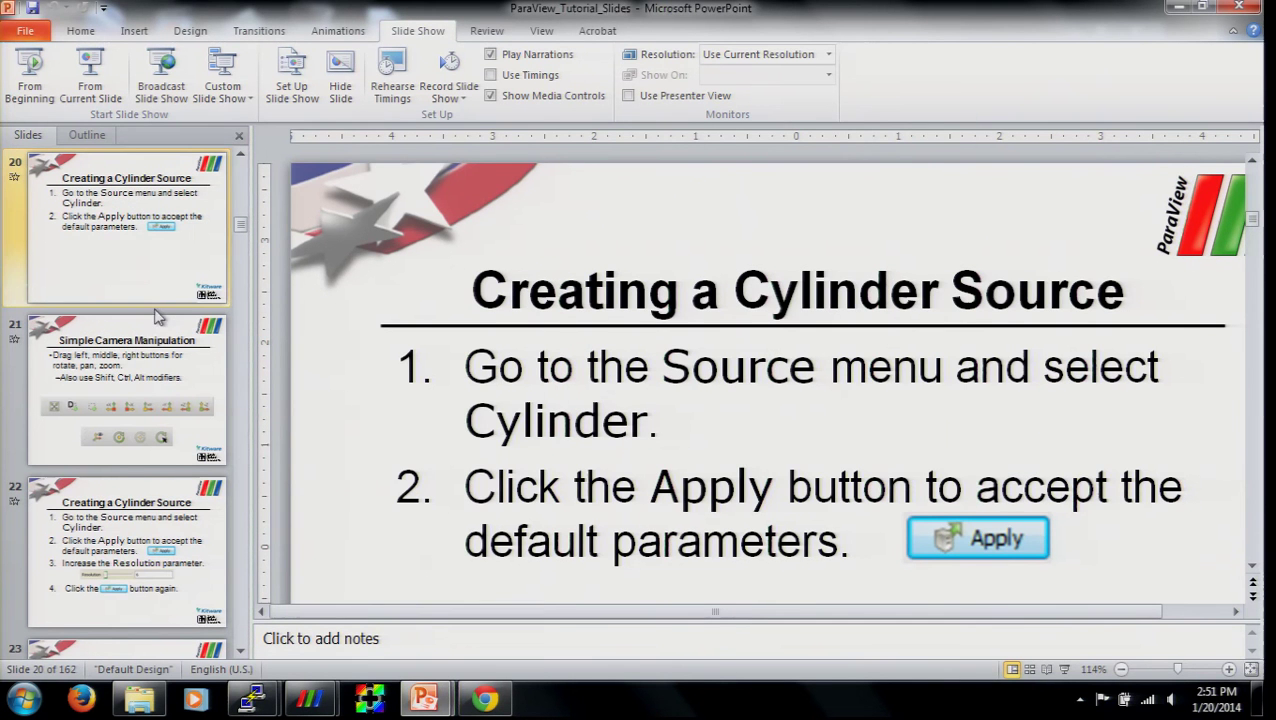
click(1175, 10)
Create a Cylinder source, show its properties in an enlarged panel and apply the default parameters
click(340, 60)
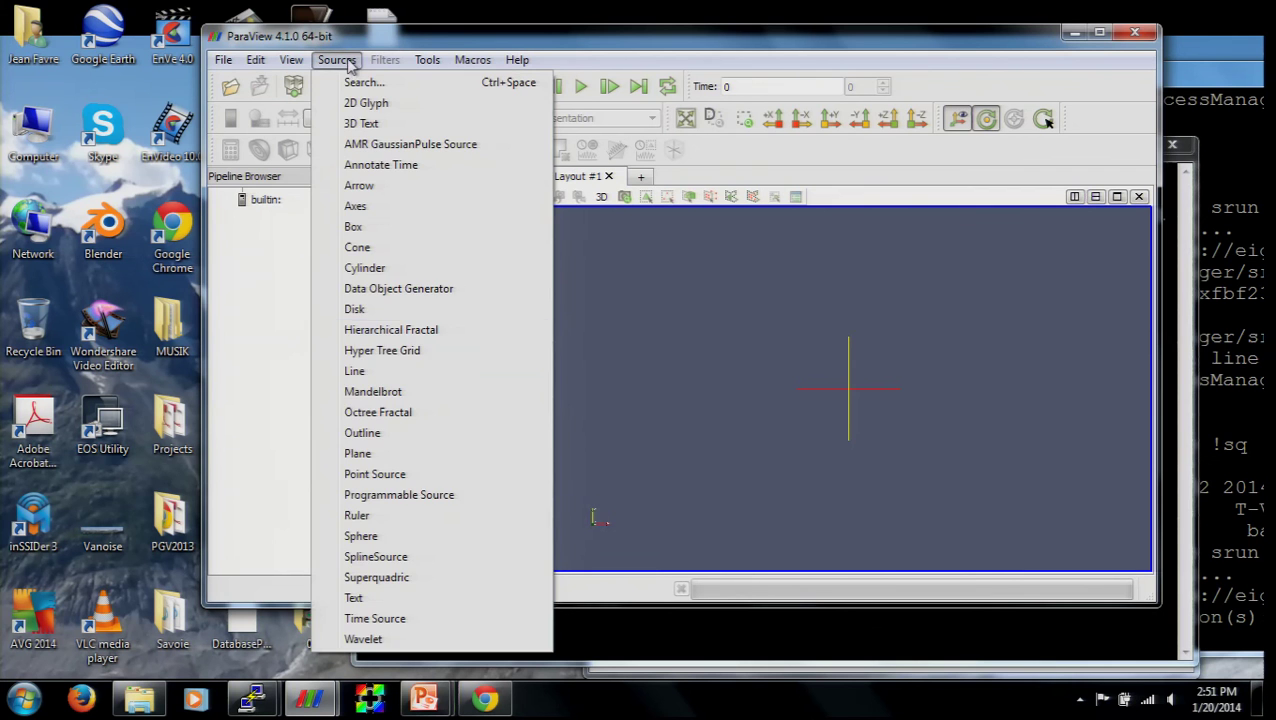
click(366, 268)
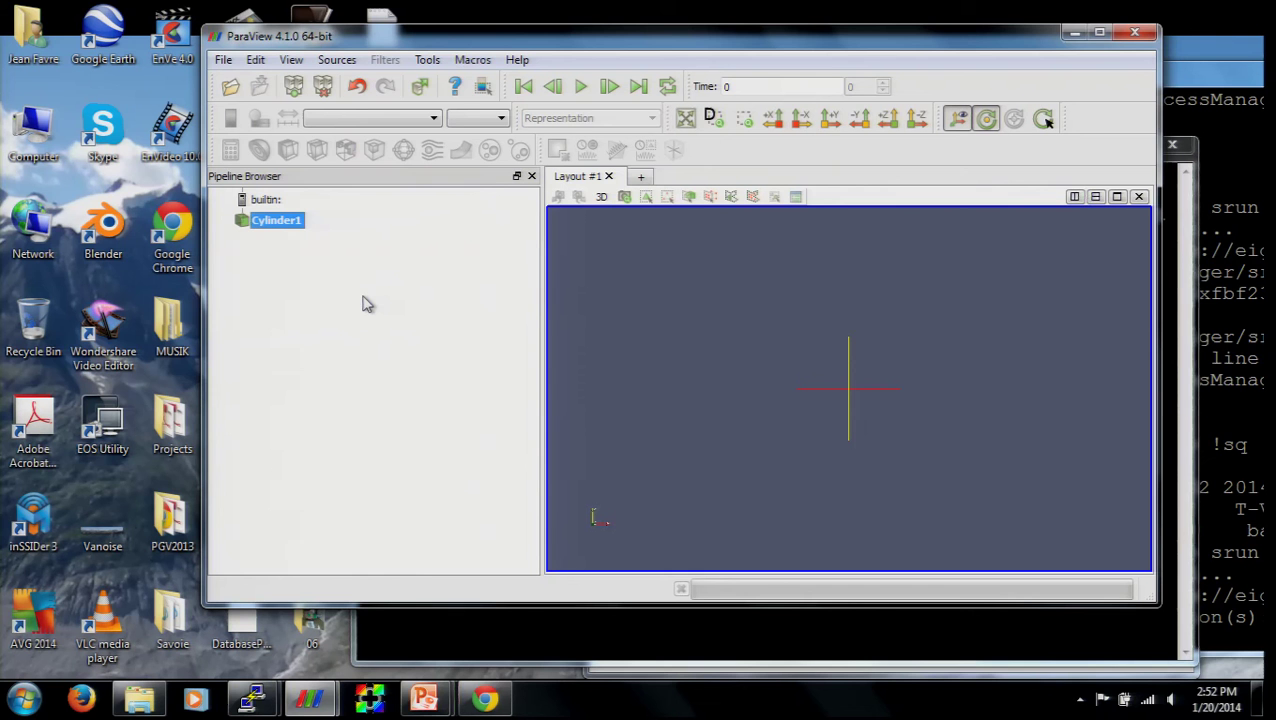
click(291, 60)
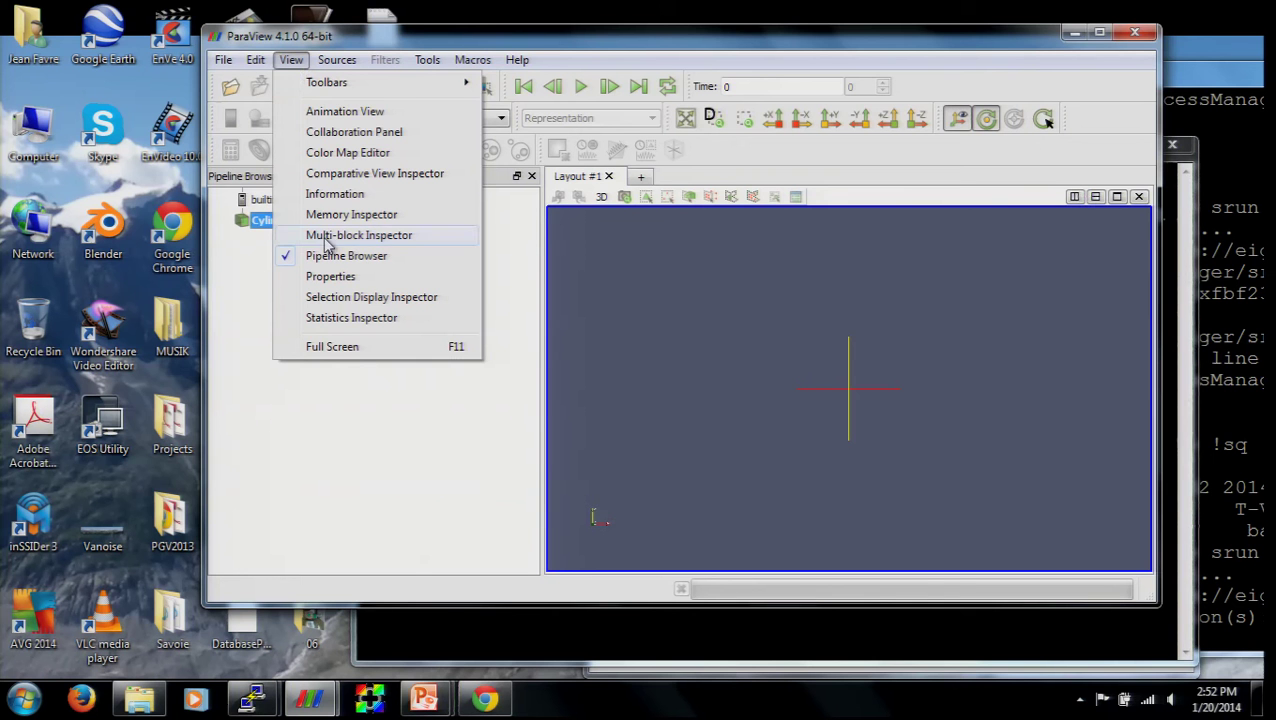
click(330, 277)
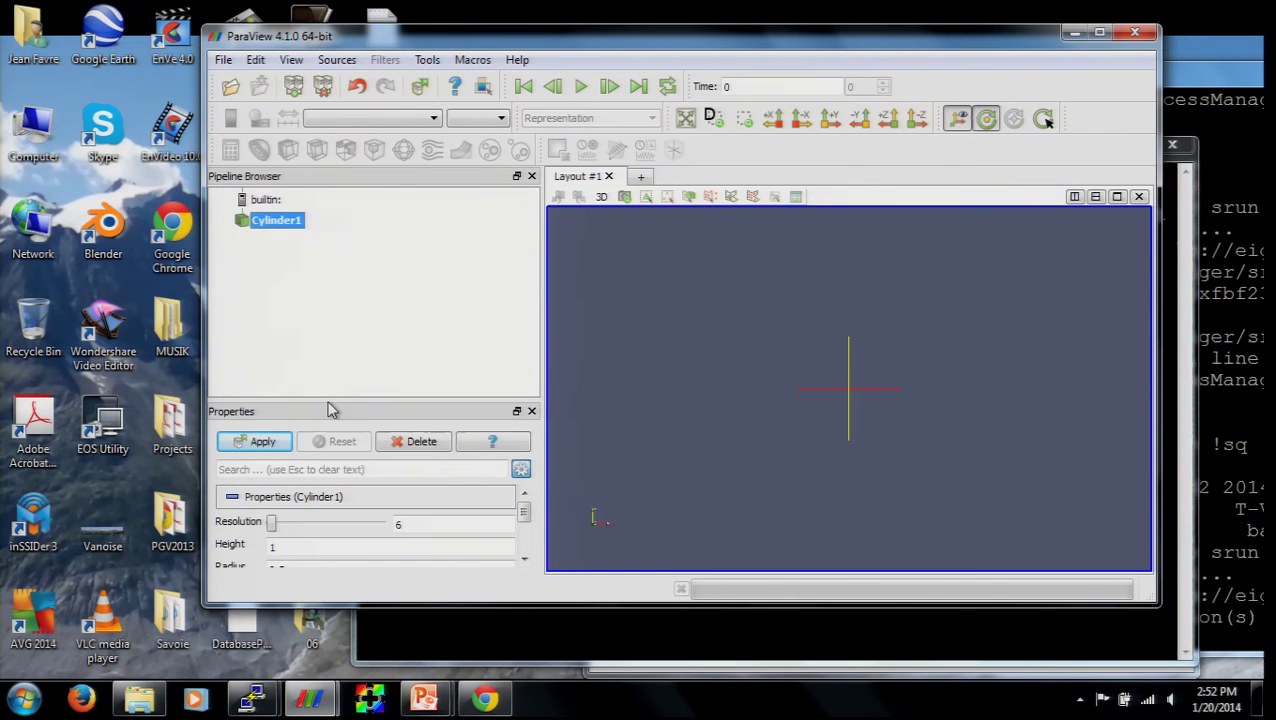
drag(330, 400, 322, 256)
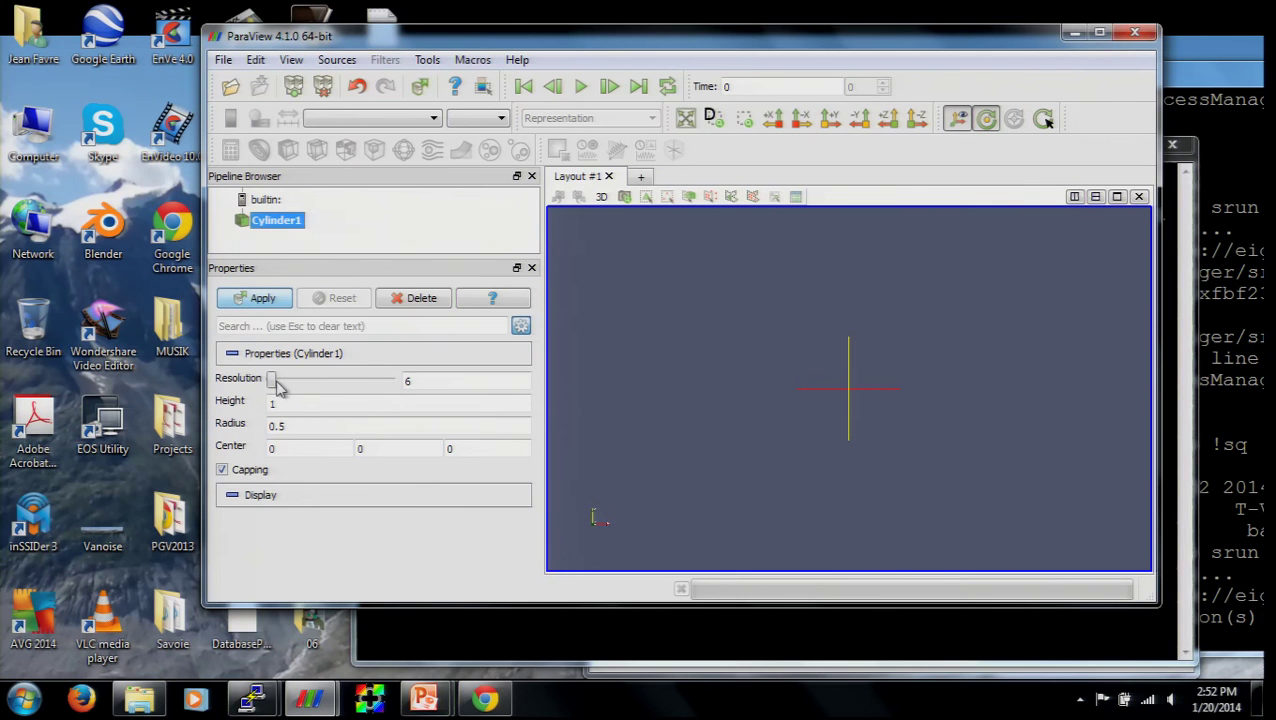
click(254, 298)
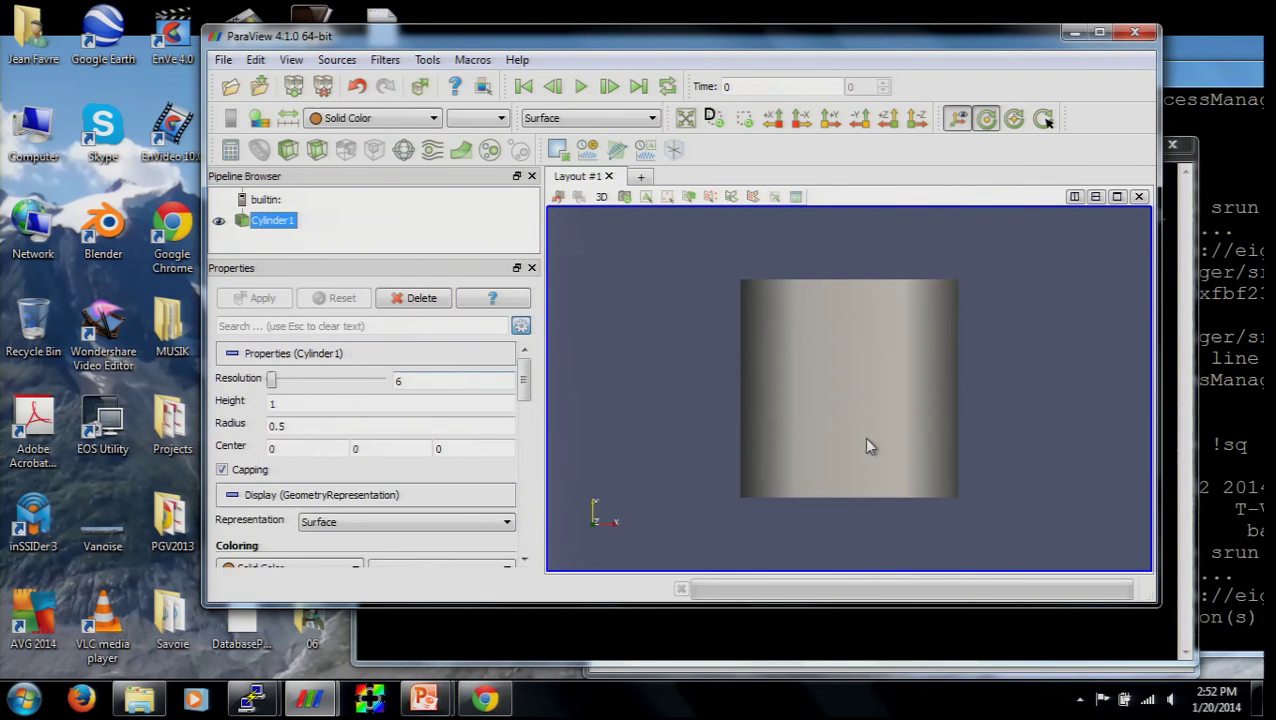
Set the cylinder's resolution to 32 and apply the change
drag(769, 384, 782, 432)
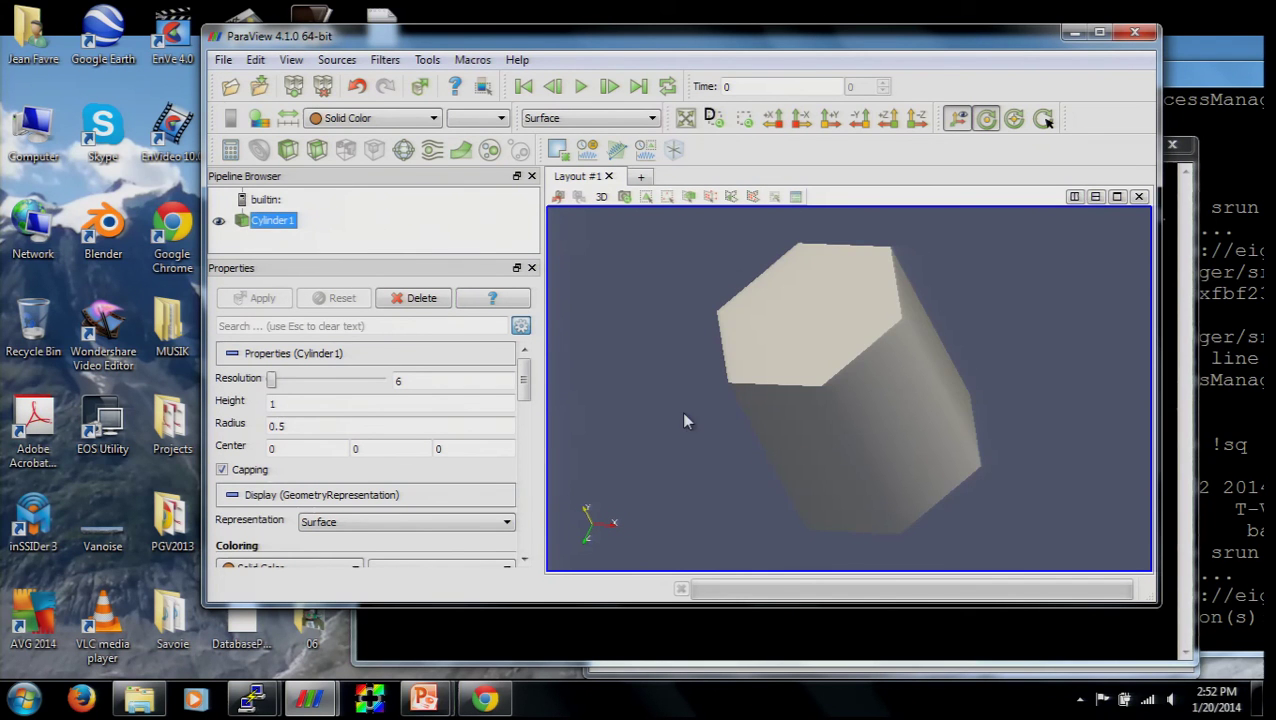
double_click(400, 381)
text(32)
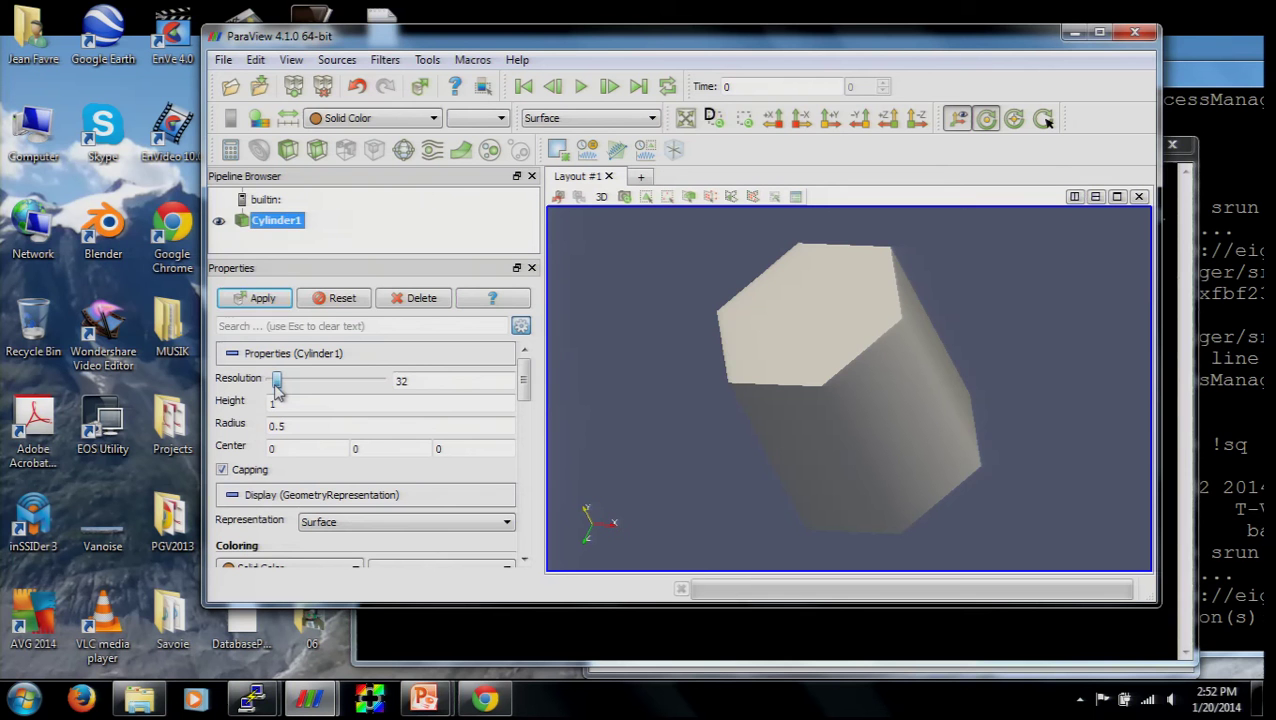
click(264, 302)
drag(766, 315, 842, 274)
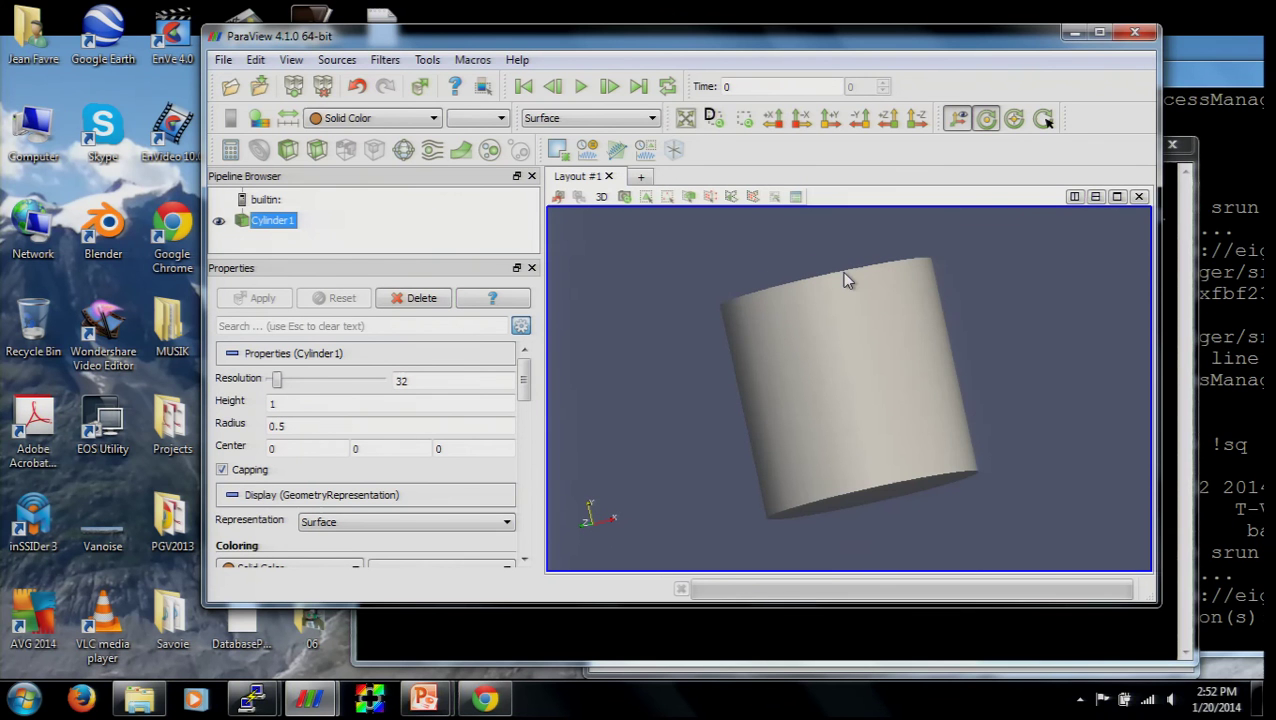
Change the cylinder's representation to Surface With Edges
click(587, 120)
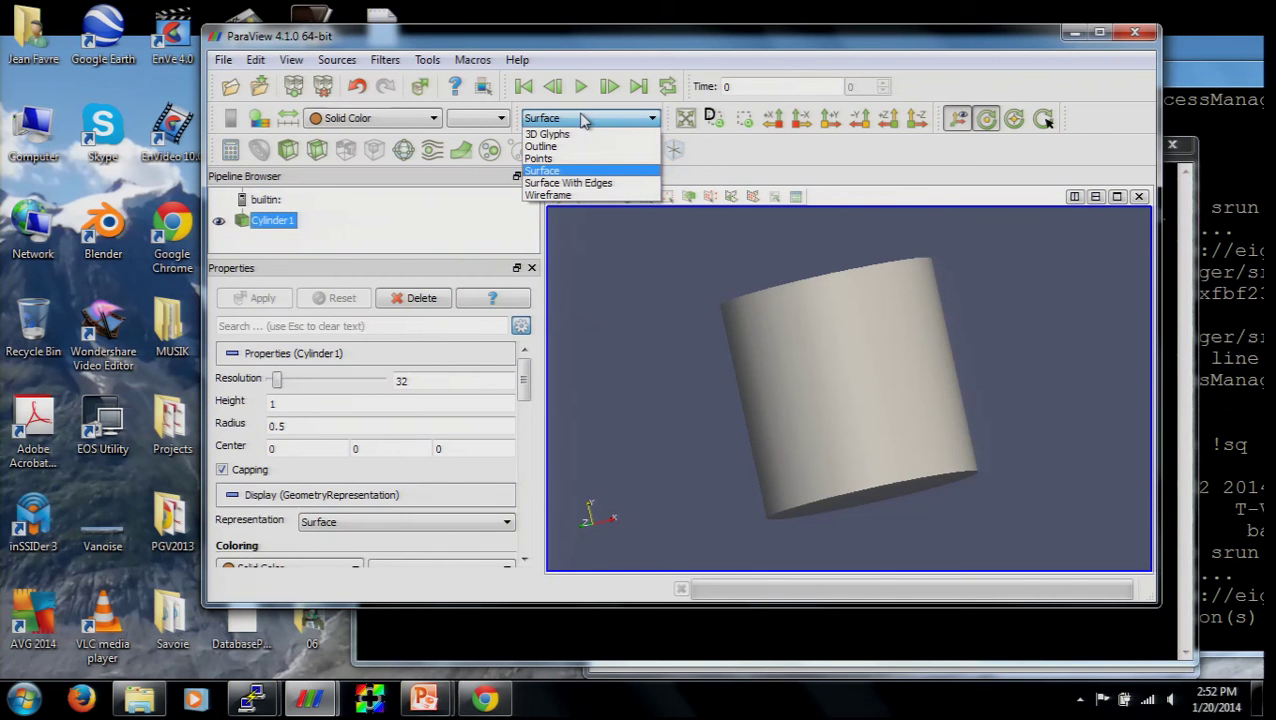
click(604, 187)
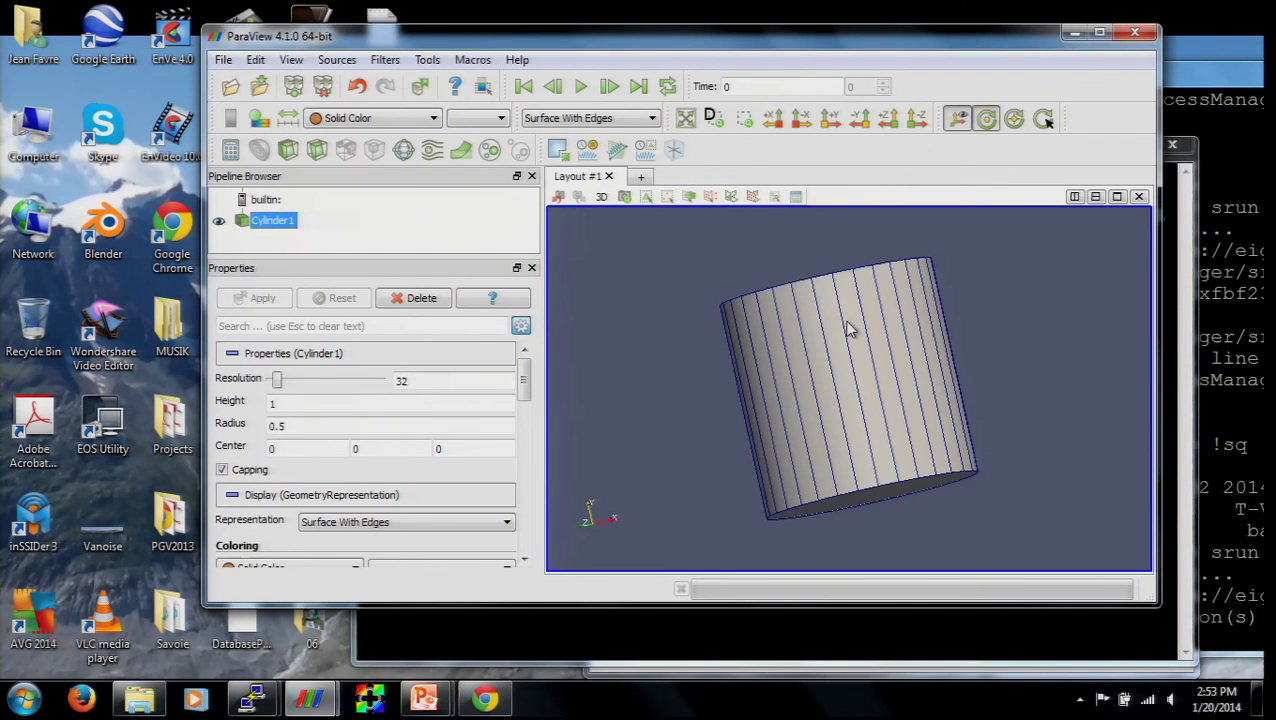
drag(849, 327, 781, 536)
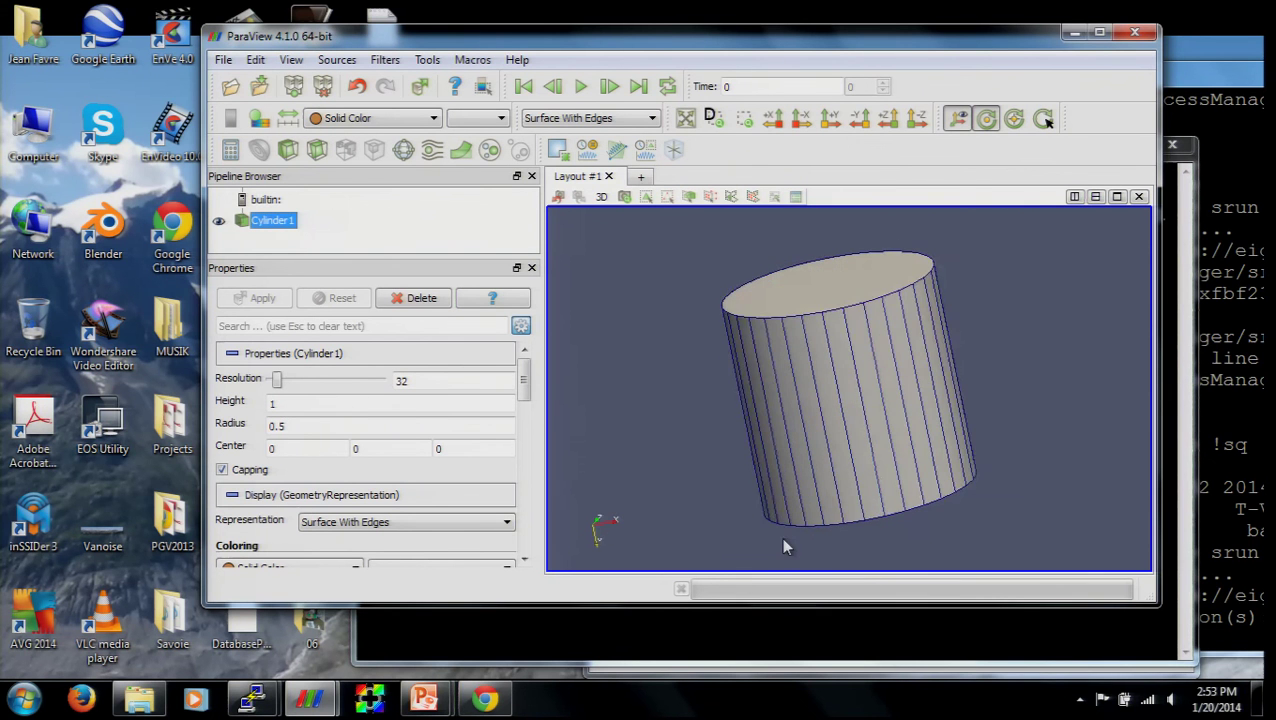
drag(892, 404, 928, 416)
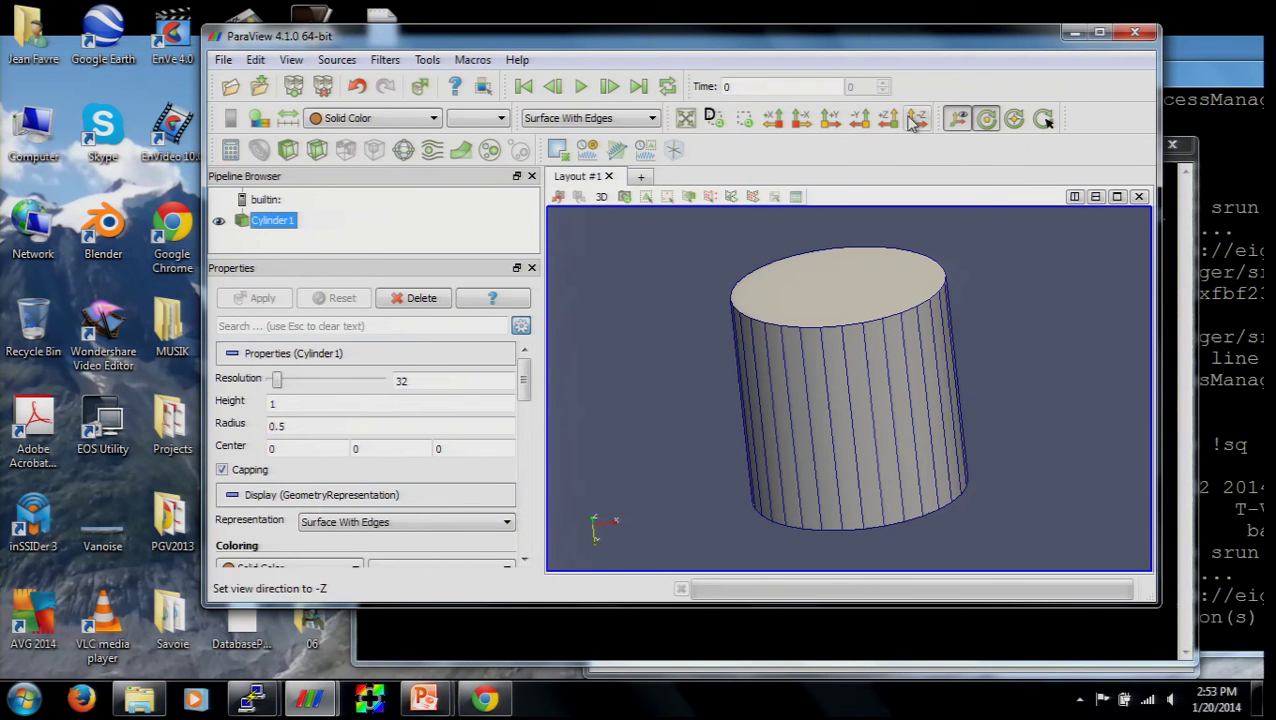
View the cylinder along the X, Y and Z axes in turn, ending with the -Z view direction
click(800, 119)
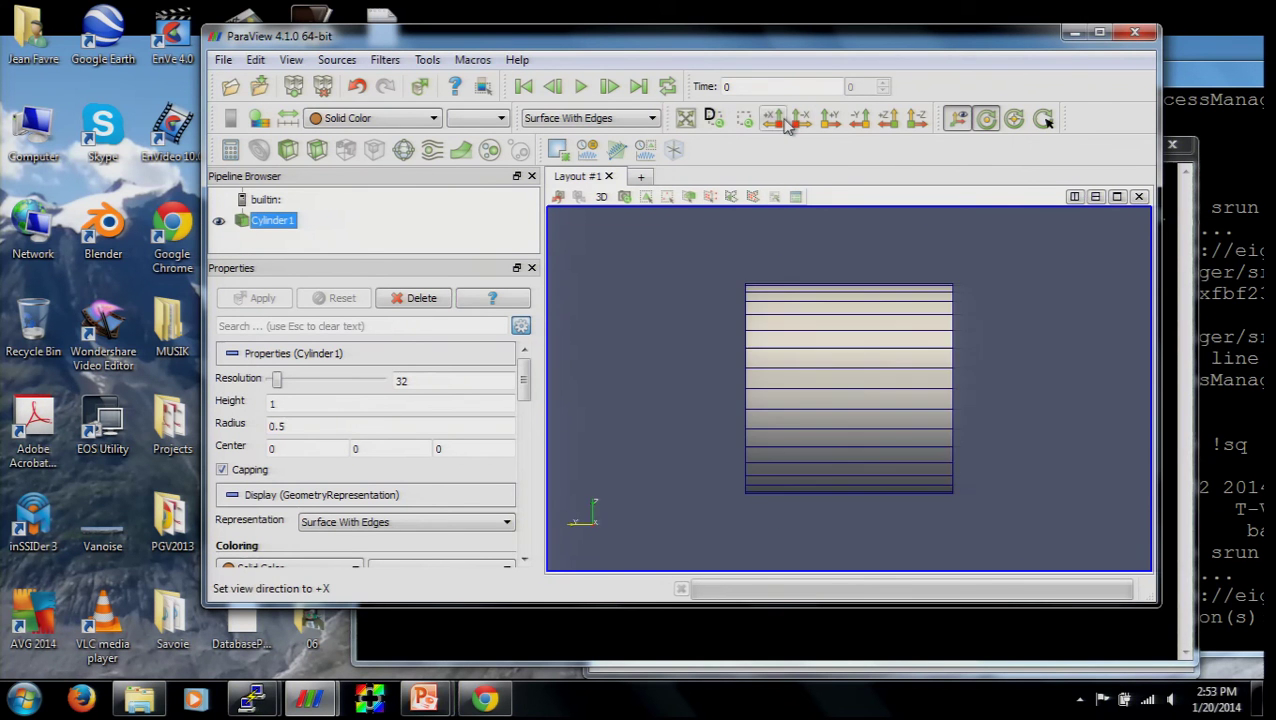
click(858, 119)
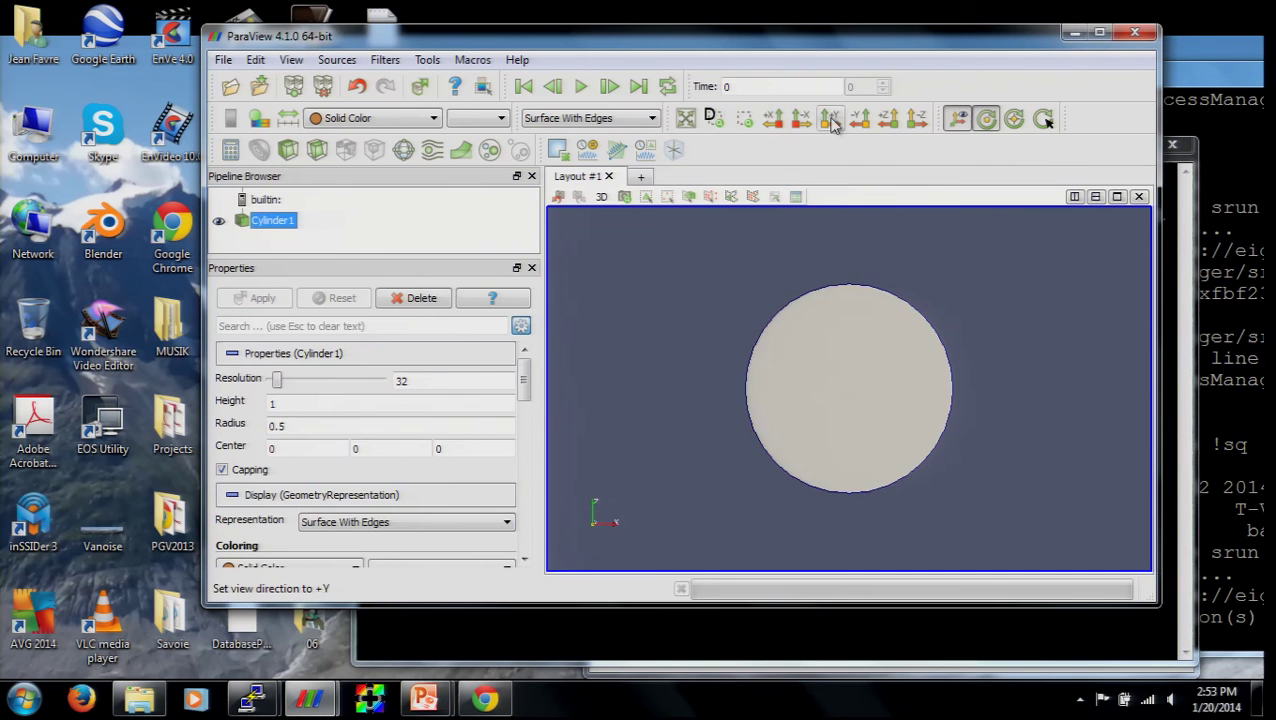
click(888, 119)
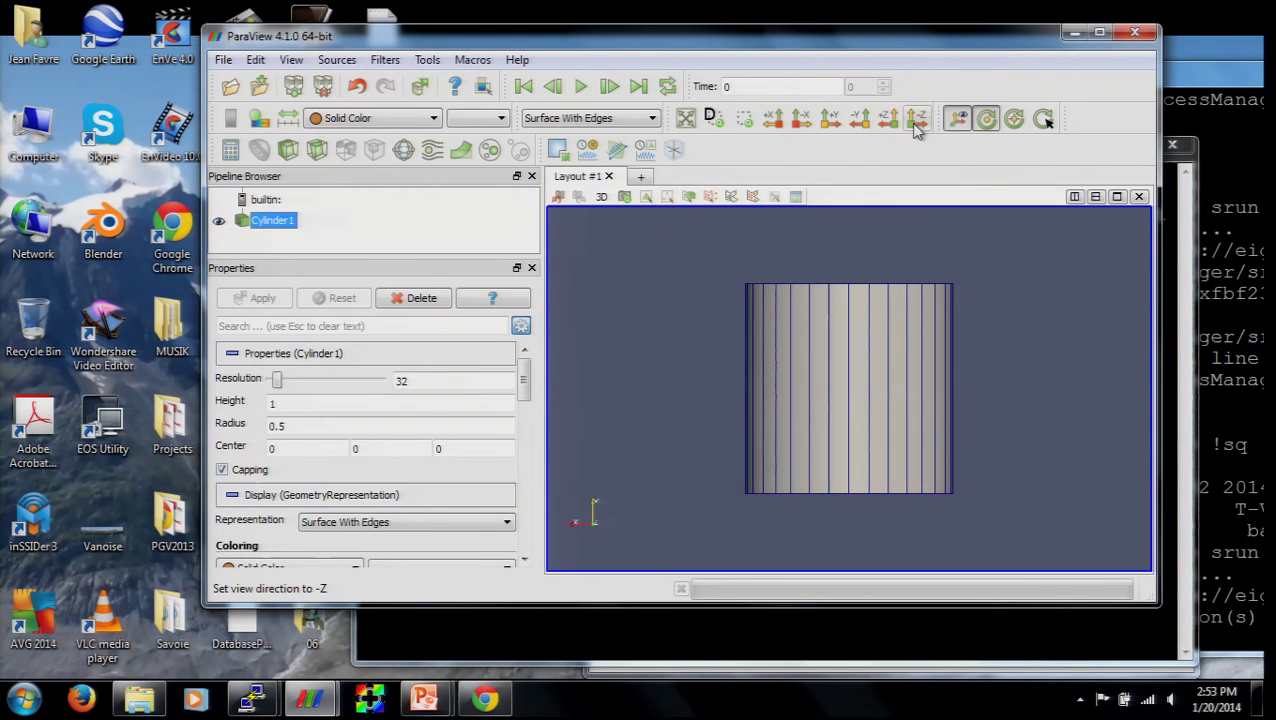
click(917, 119)
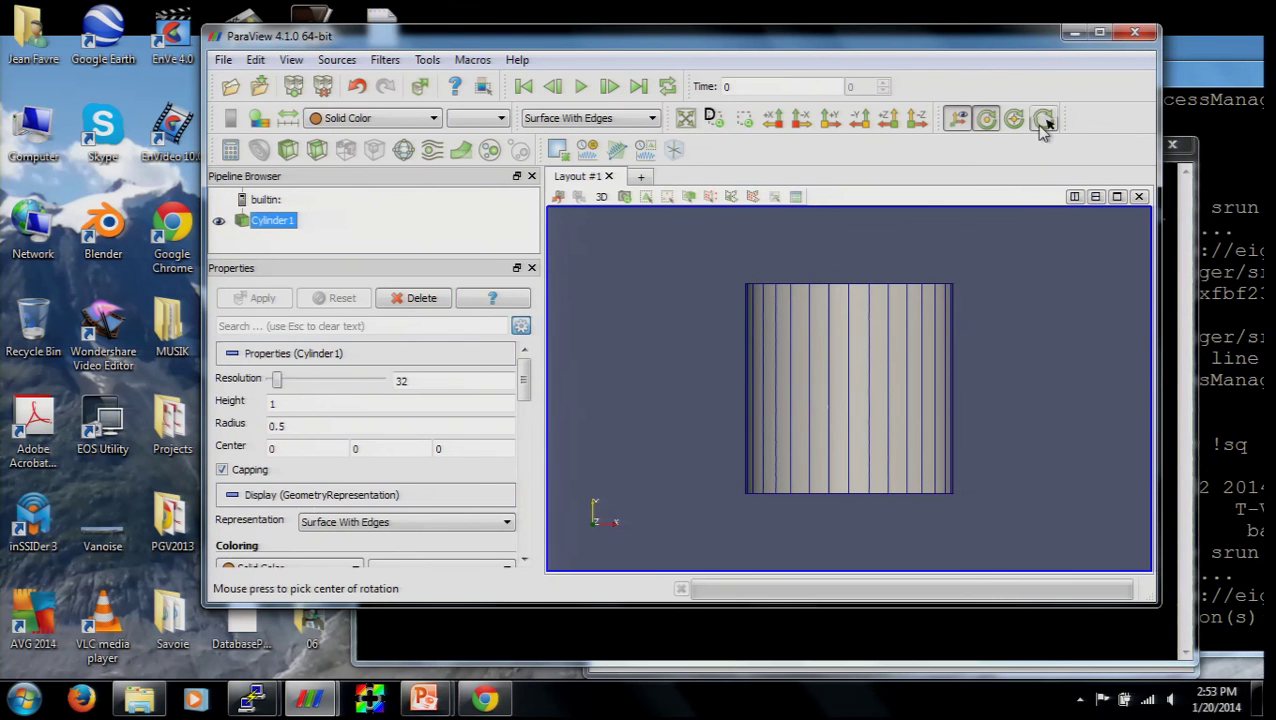
Pick a new center of rotation at the cylinder's top edge and rotate the model around it
click(1043, 119)
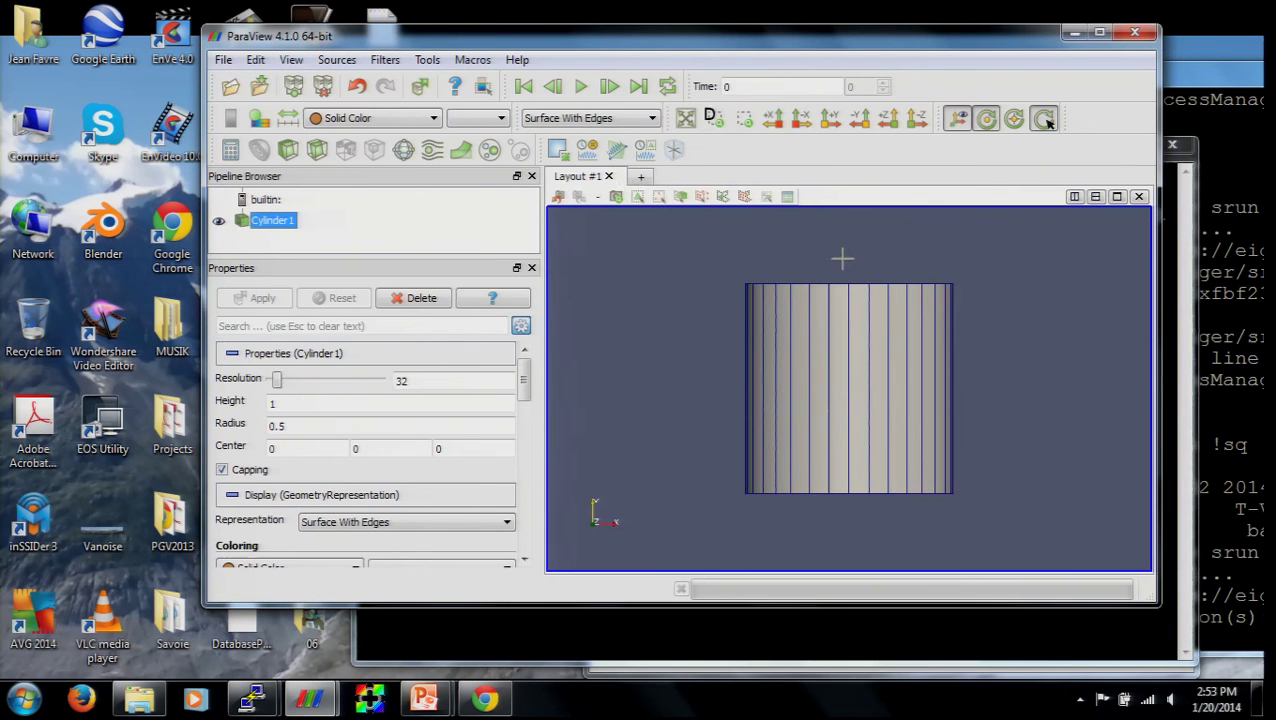
click(844, 288)
mouse_move(842, 316)
mouse_down()
mouse_move(850, 356)
mouse_move(862, 330)
mouse_move(843, 326)
mouse_up()
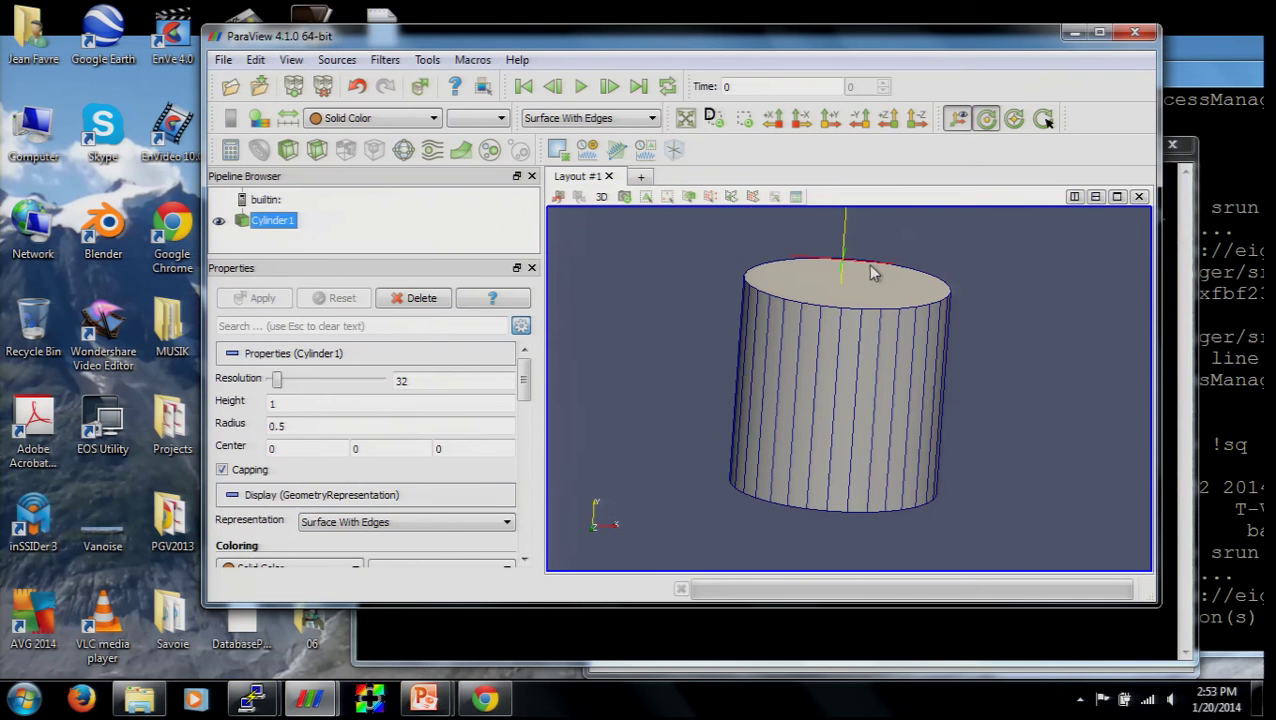
drag(867, 264, 830, 272)
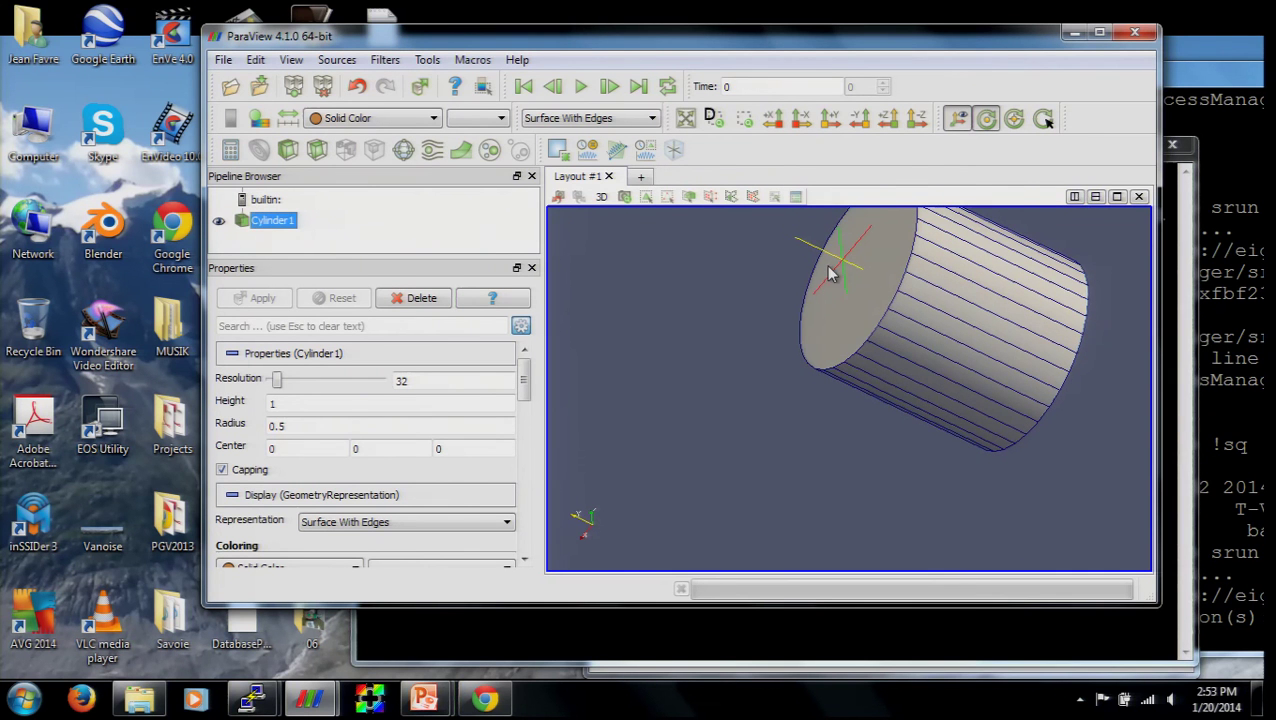
Toggle the display of the rotation center axes off and back on, and reset the camera to fit the cylinder
click(953, 121)
click(953, 121)
drag(978, 268, 922, 307)
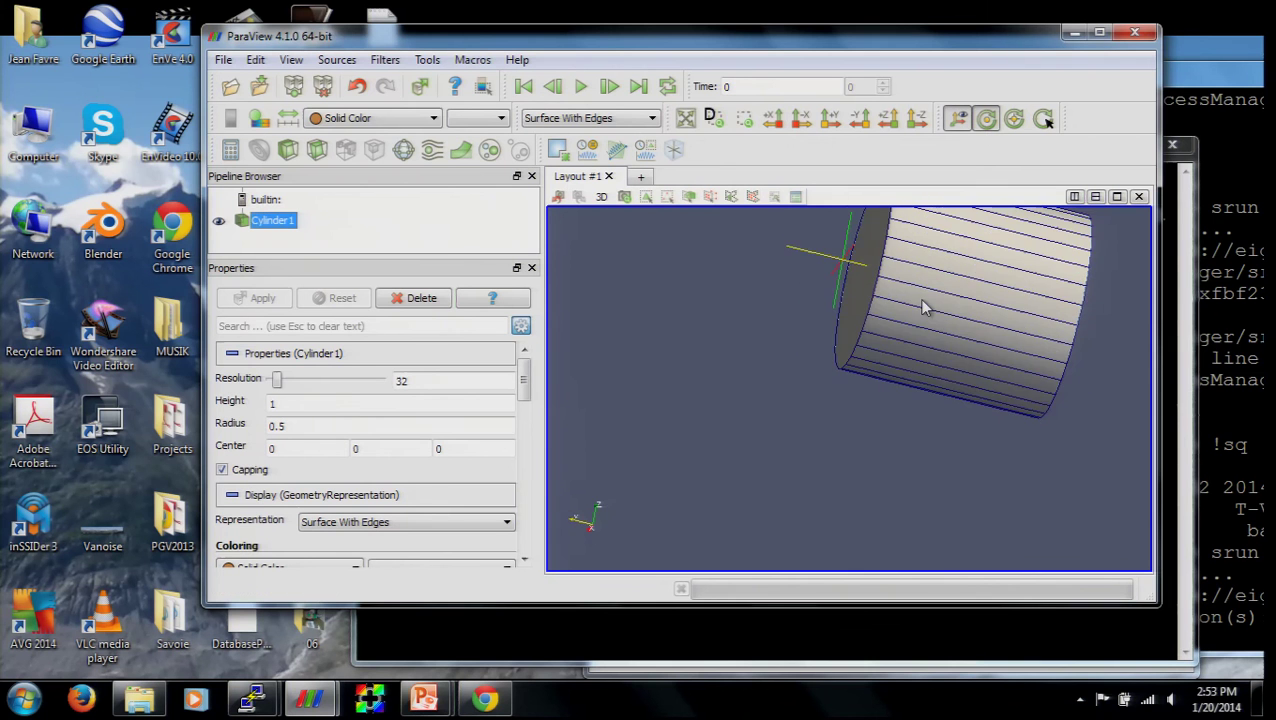
click(685, 118)
drag(769, 272, 680, 405)
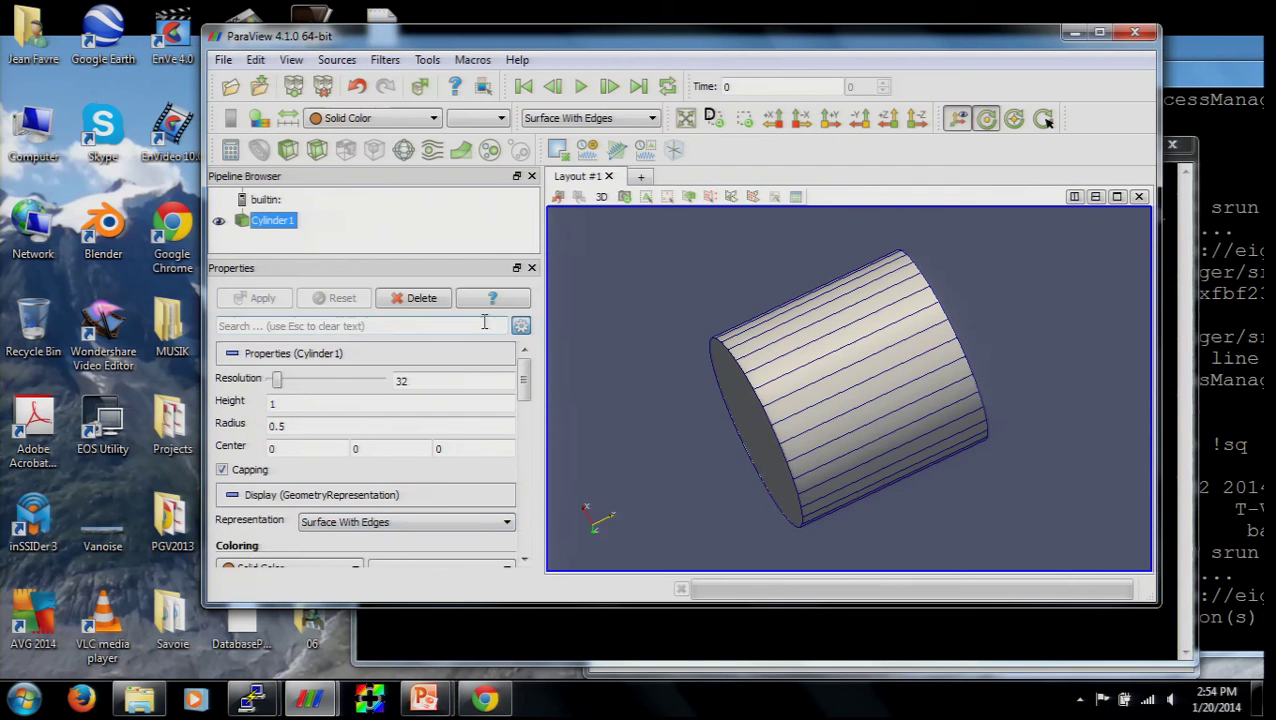
Show the Information panel for the cylinder and bring it in front of its properties
click(291, 60)
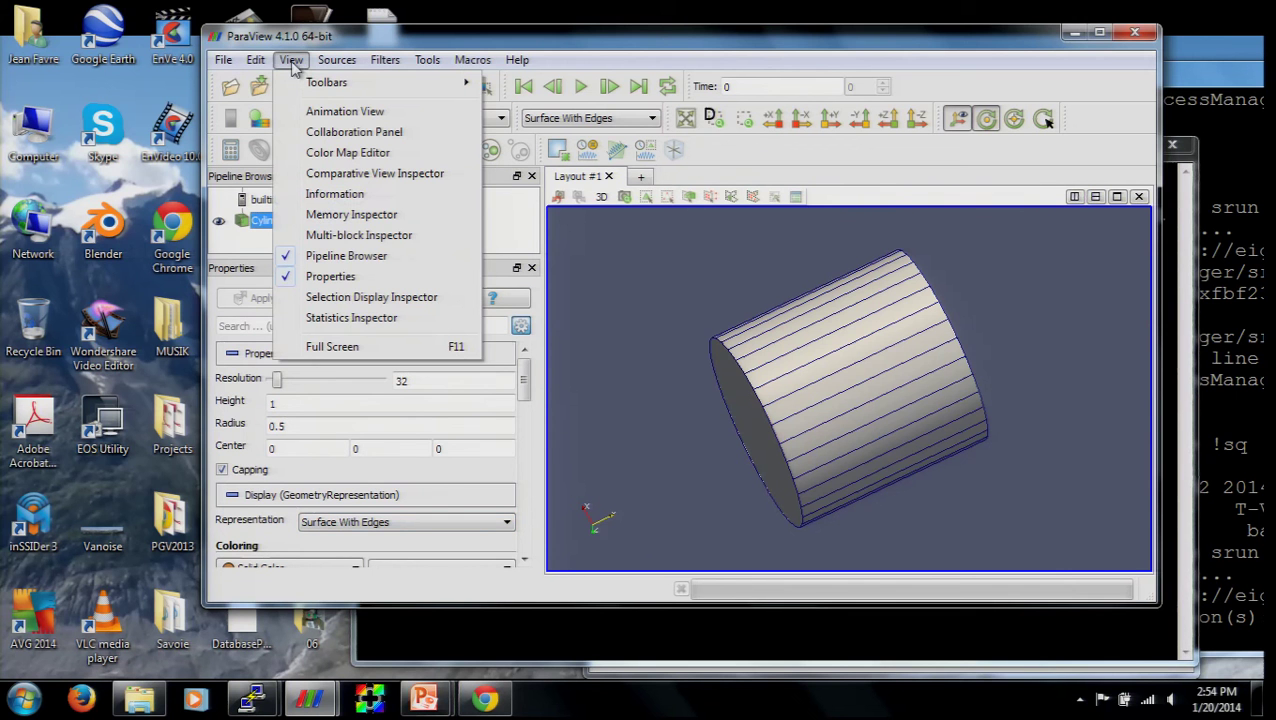
click(322, 196)
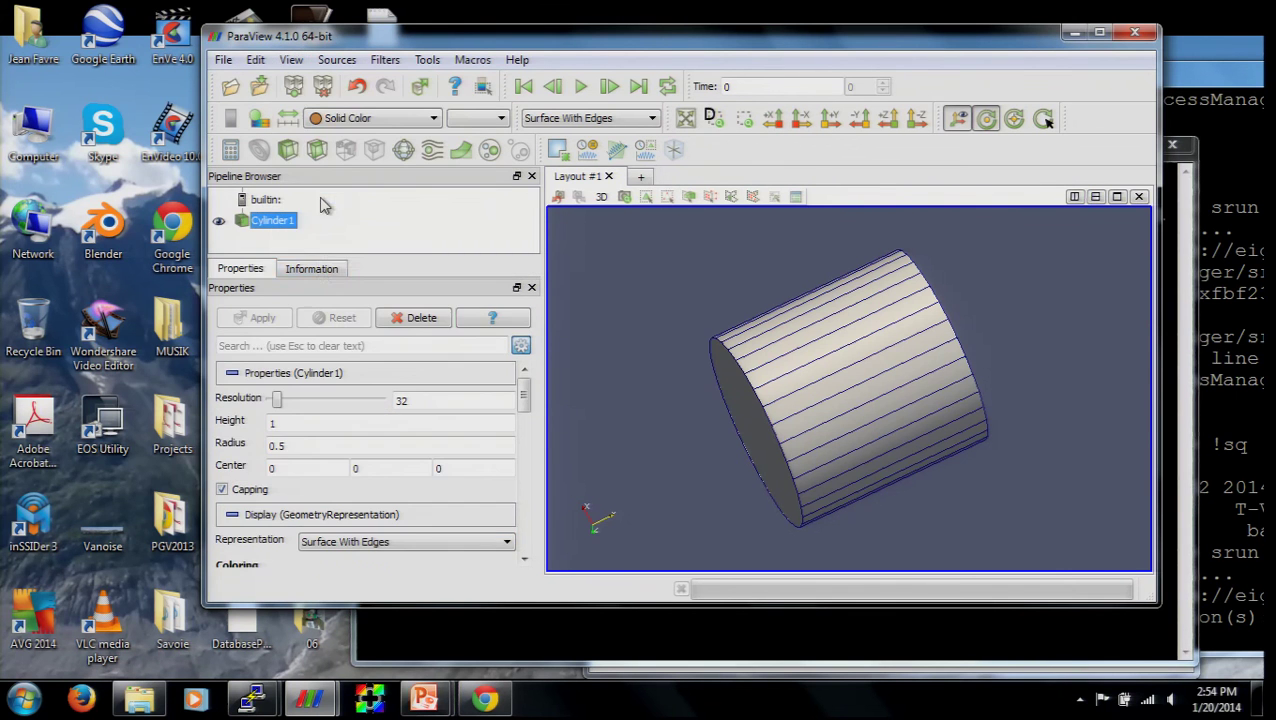
click(328, 271)
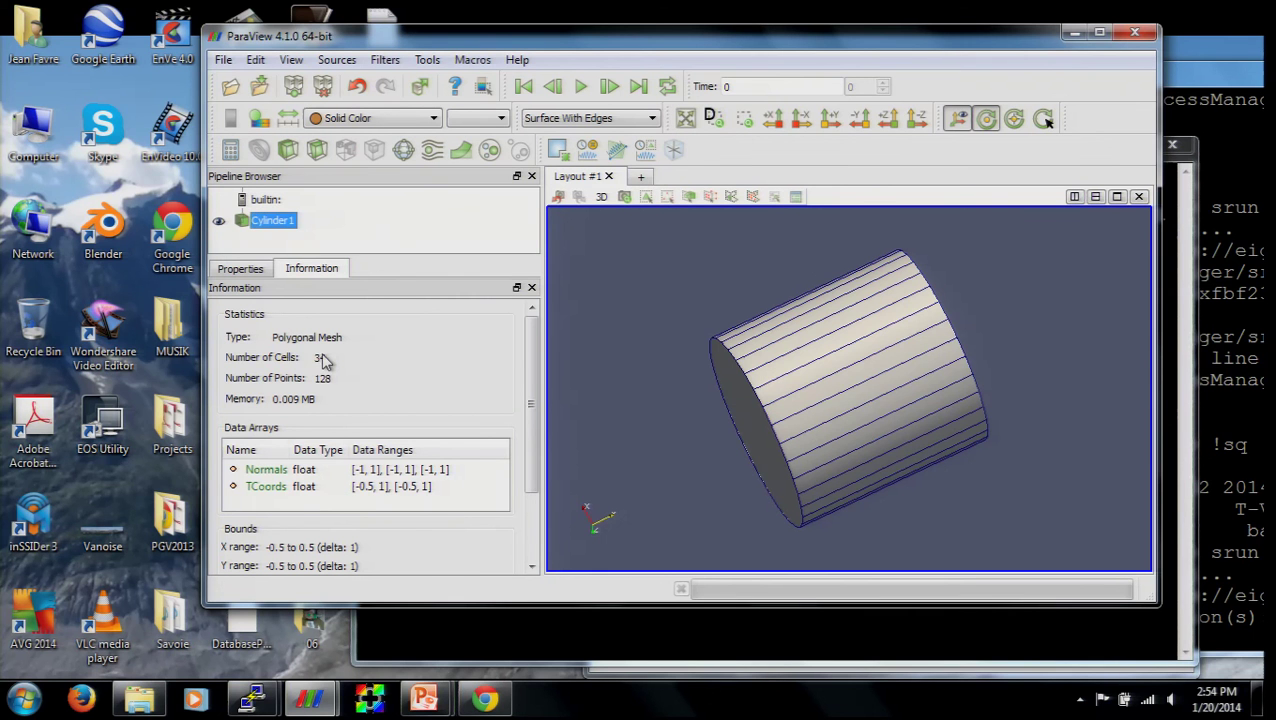
Examine the cylinder's cell and point counts, the Normals and TCoords data arrays, and the X, Y and Z bounds
drag(323, 359, 253, 372)
drag(334, 381, 311, 389)
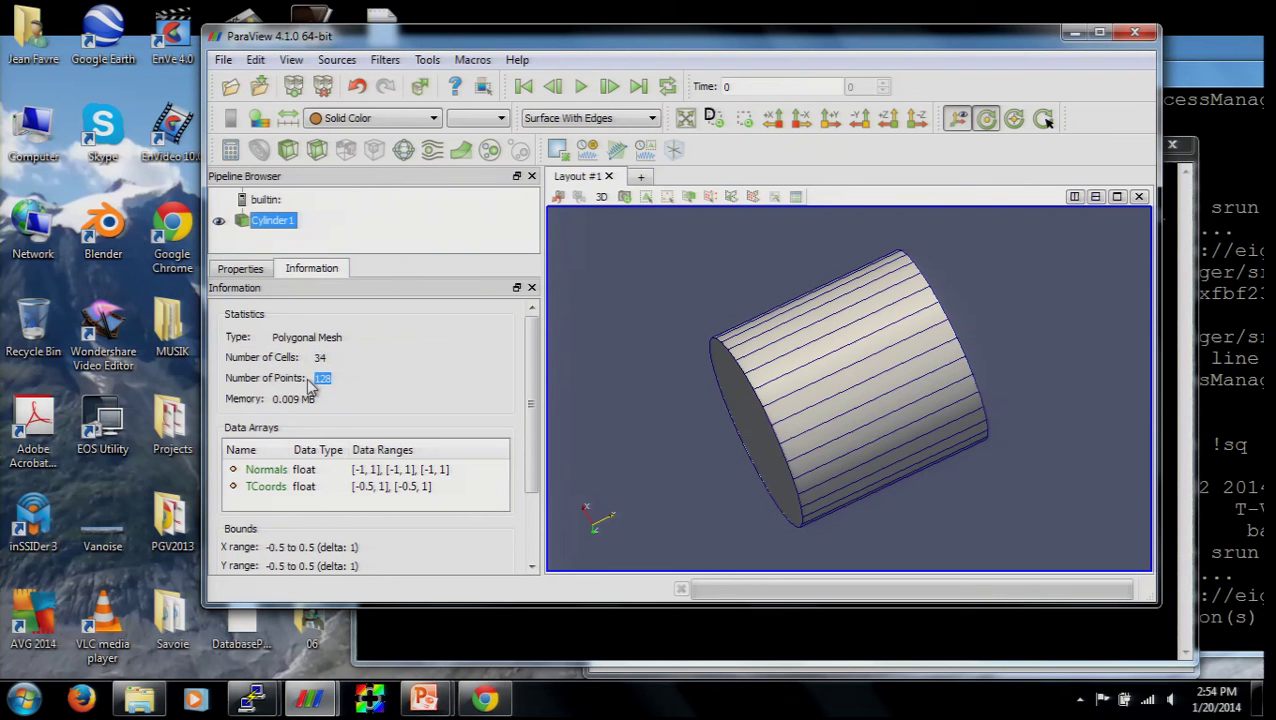
click(276, 471)
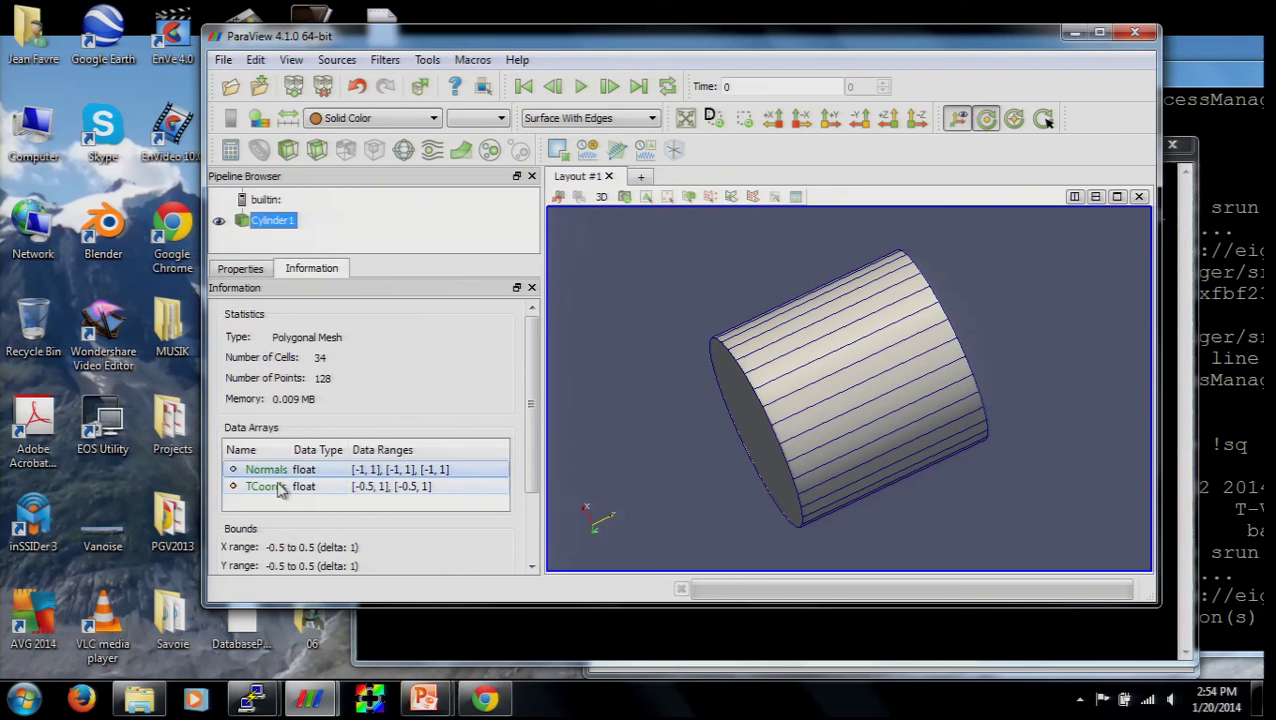
click(281, 488)
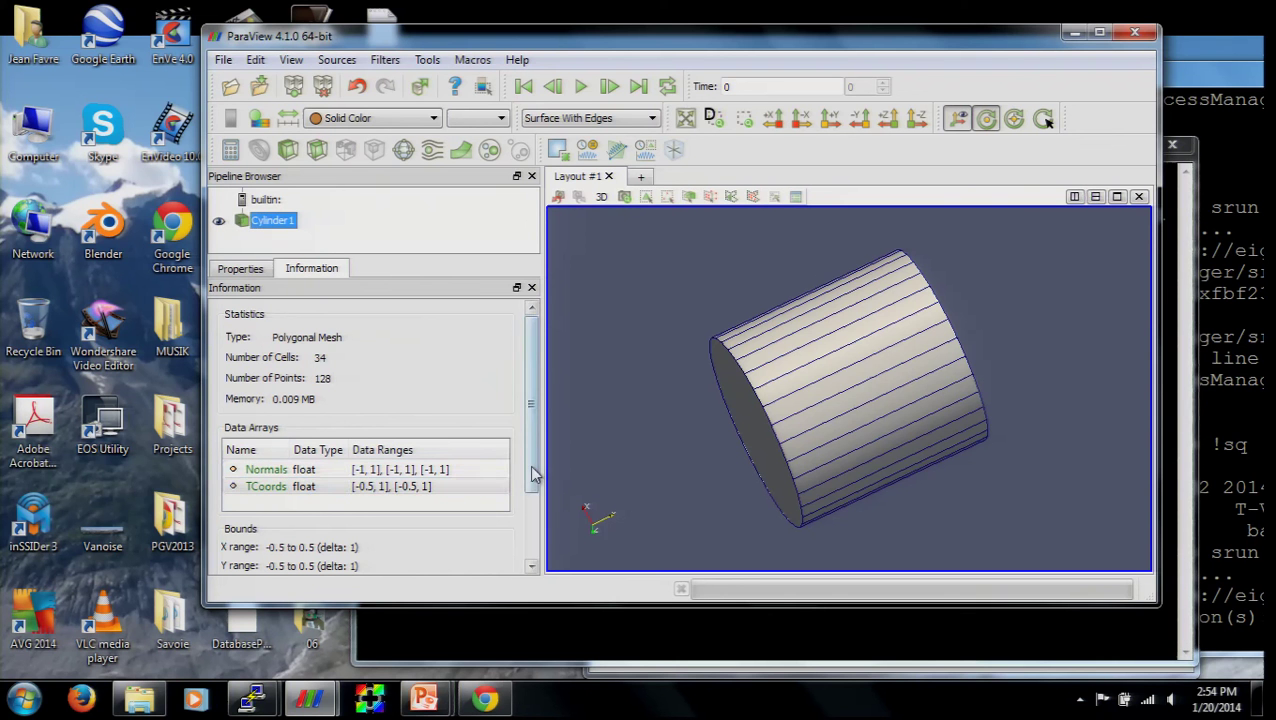
scroll(403, 465, down, 3)
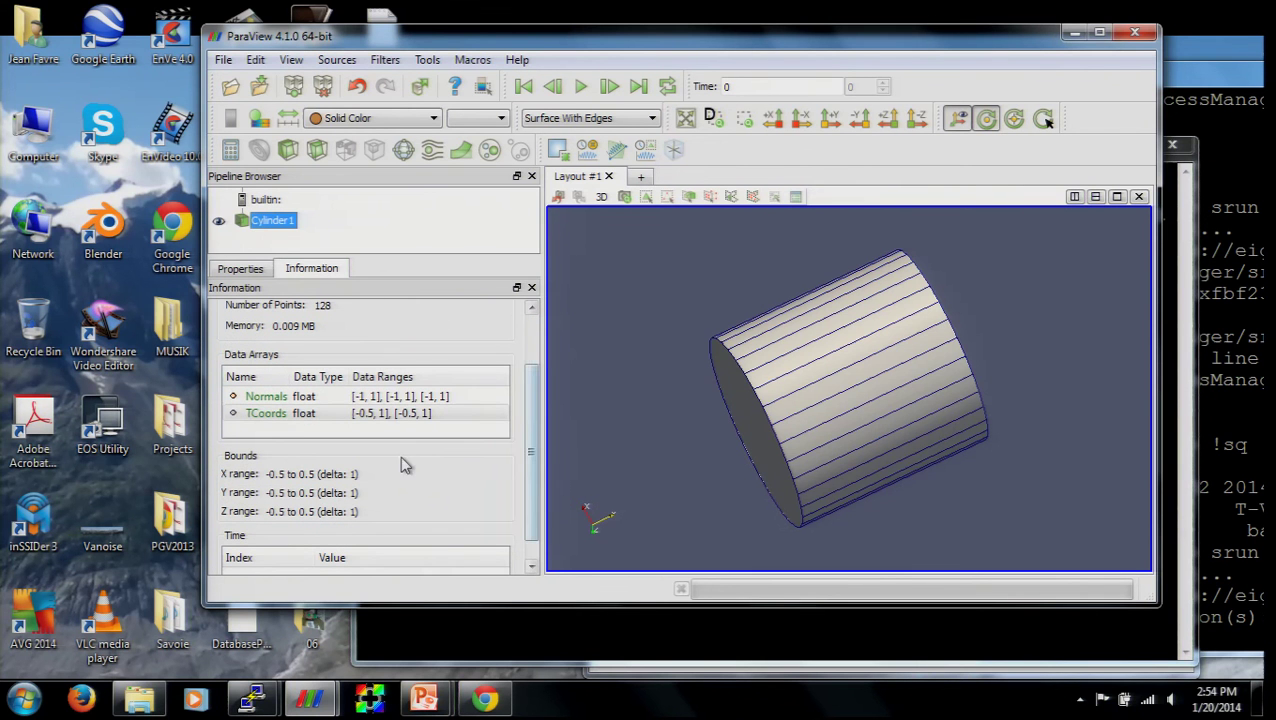
click(279, 399)
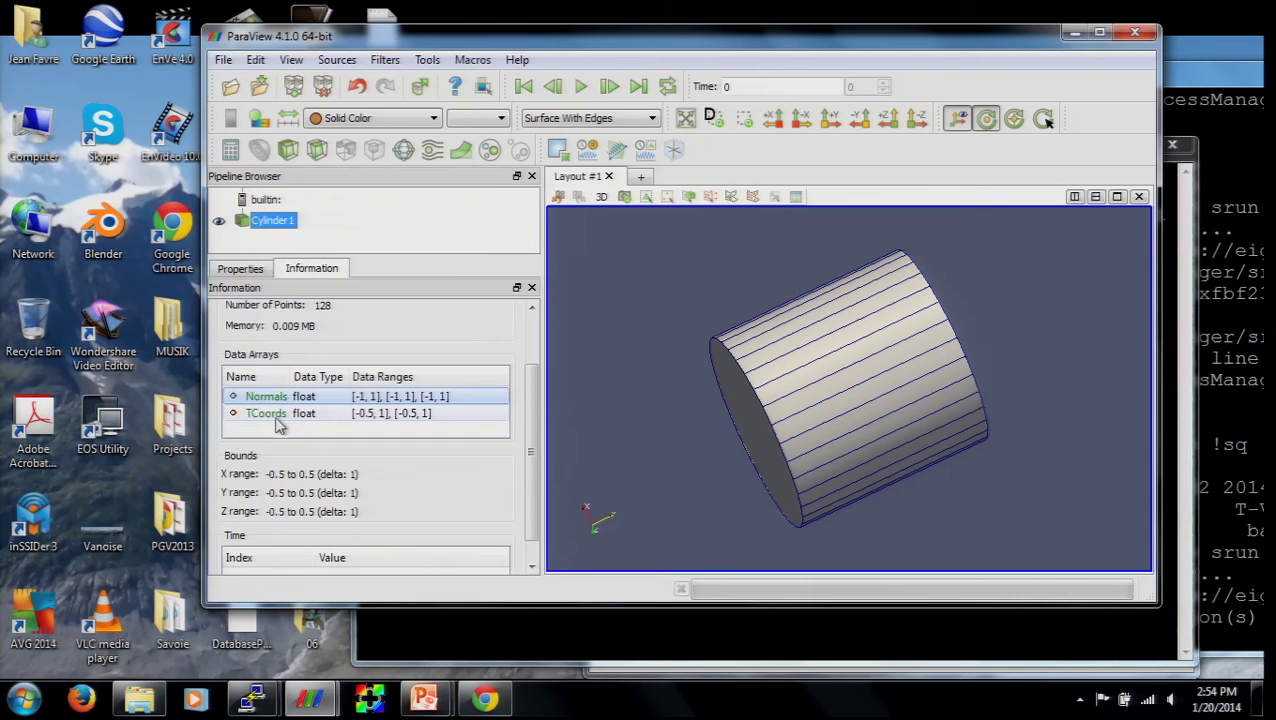
click(280, 418)
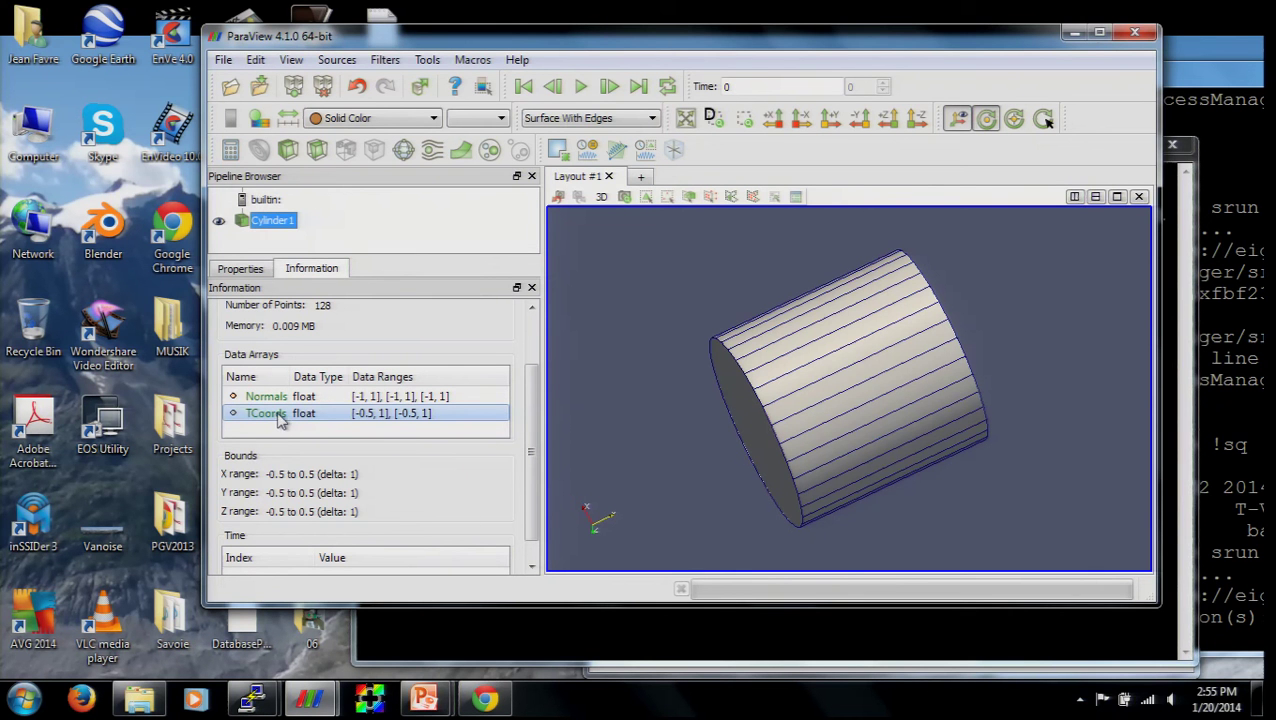
Color the cylinder by its Normals point array and rotate it to view the shading on its side
drag(873, 349, 553, 314)
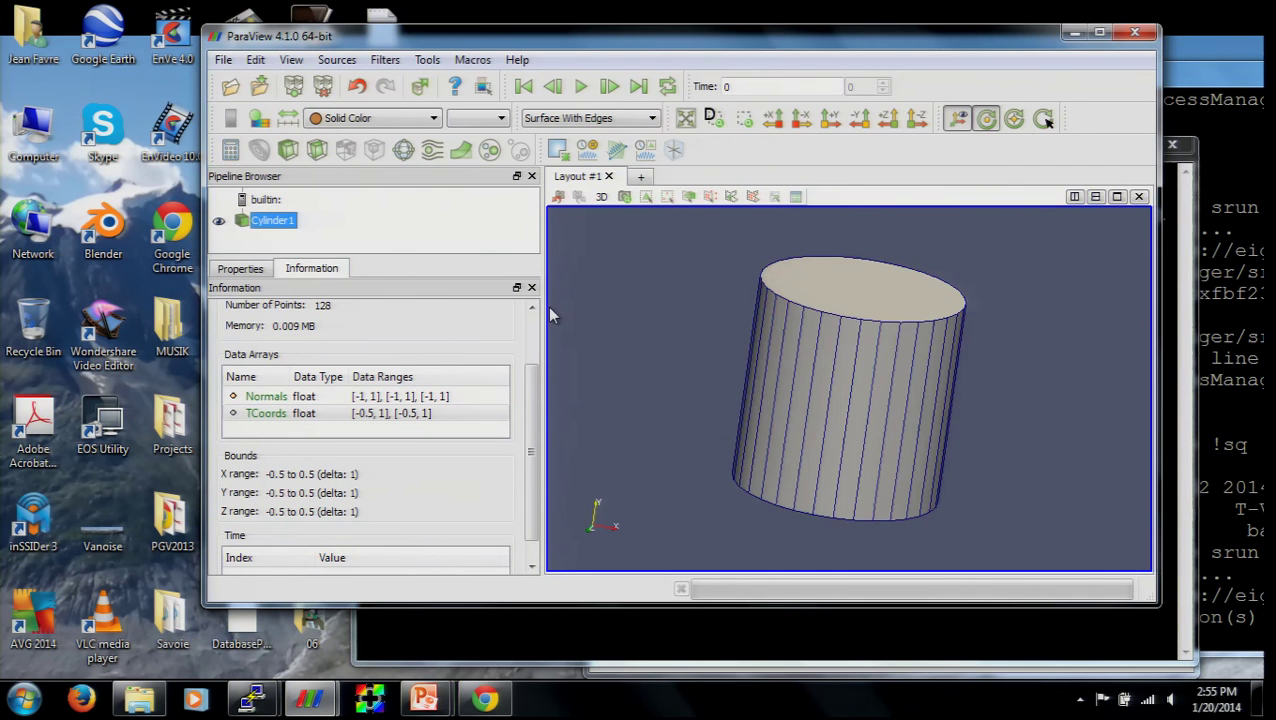
click(369, 120)
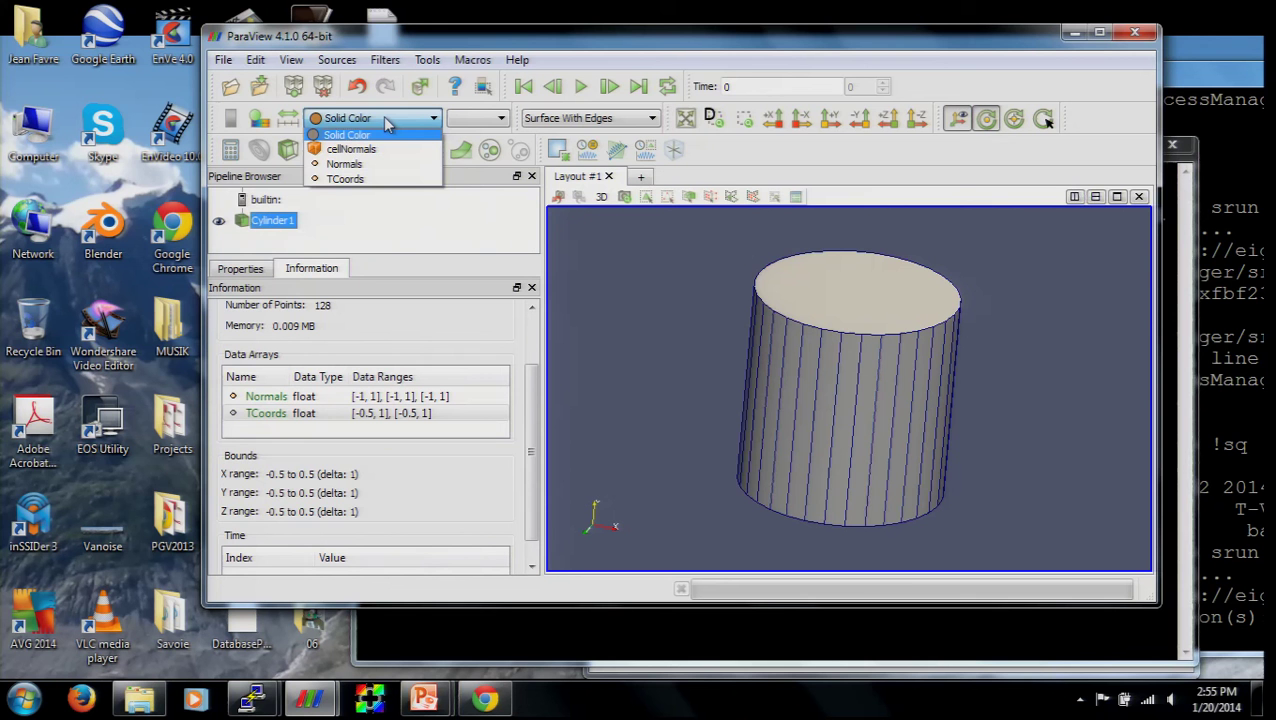
click(362, 165)
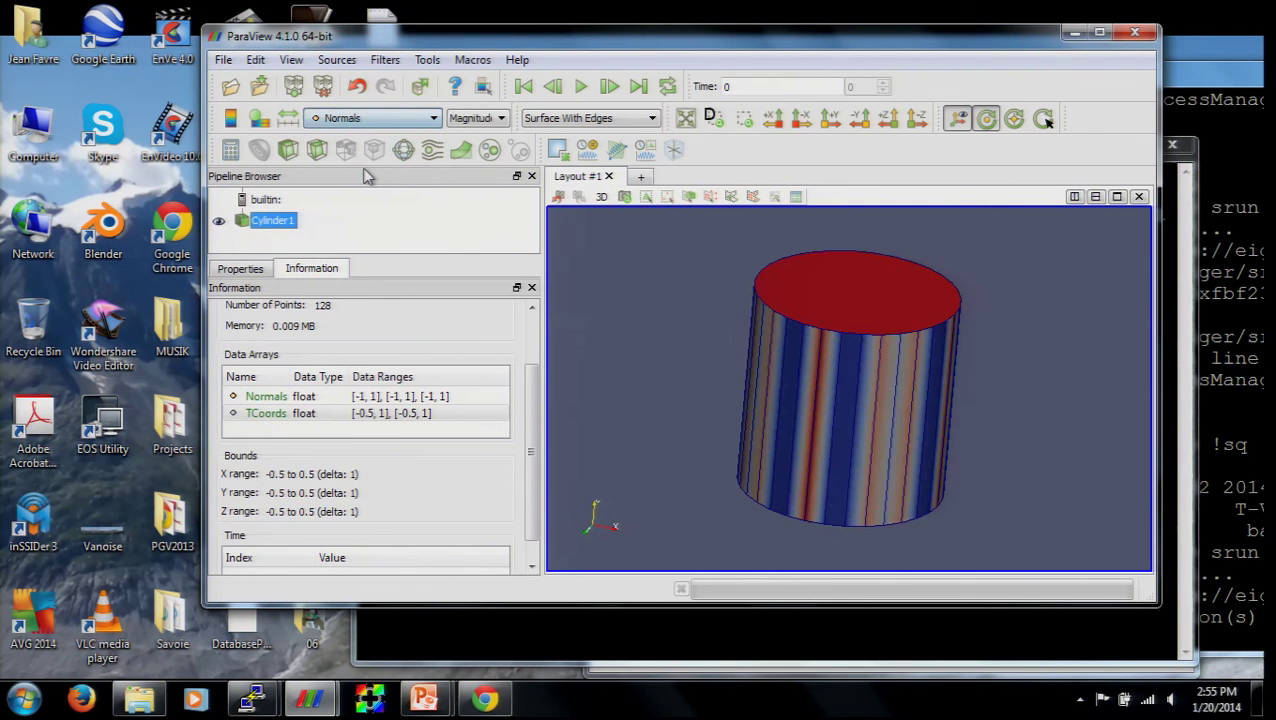
drag(748, 341, 660, 353)
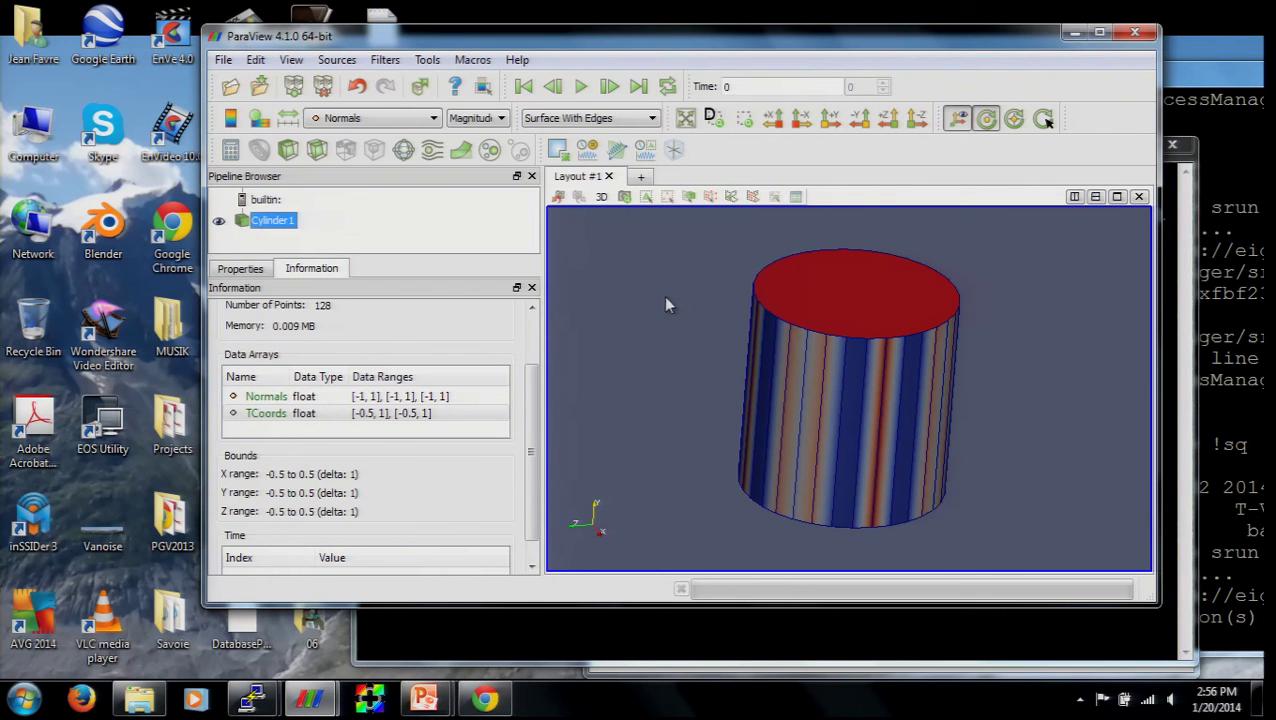
Add a Glyph filter to the cylinder with Arrow glyphs and Normals as the vectors, and apply it
click(385, 60)
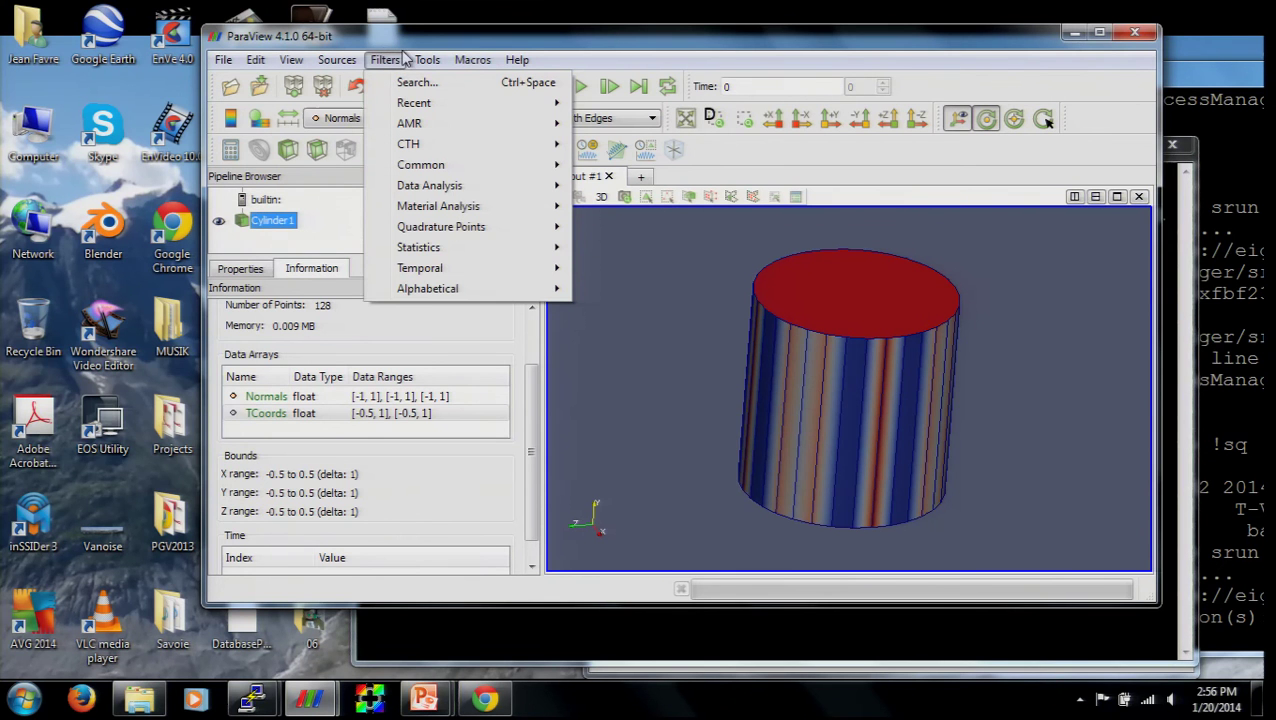
click(378, 45)
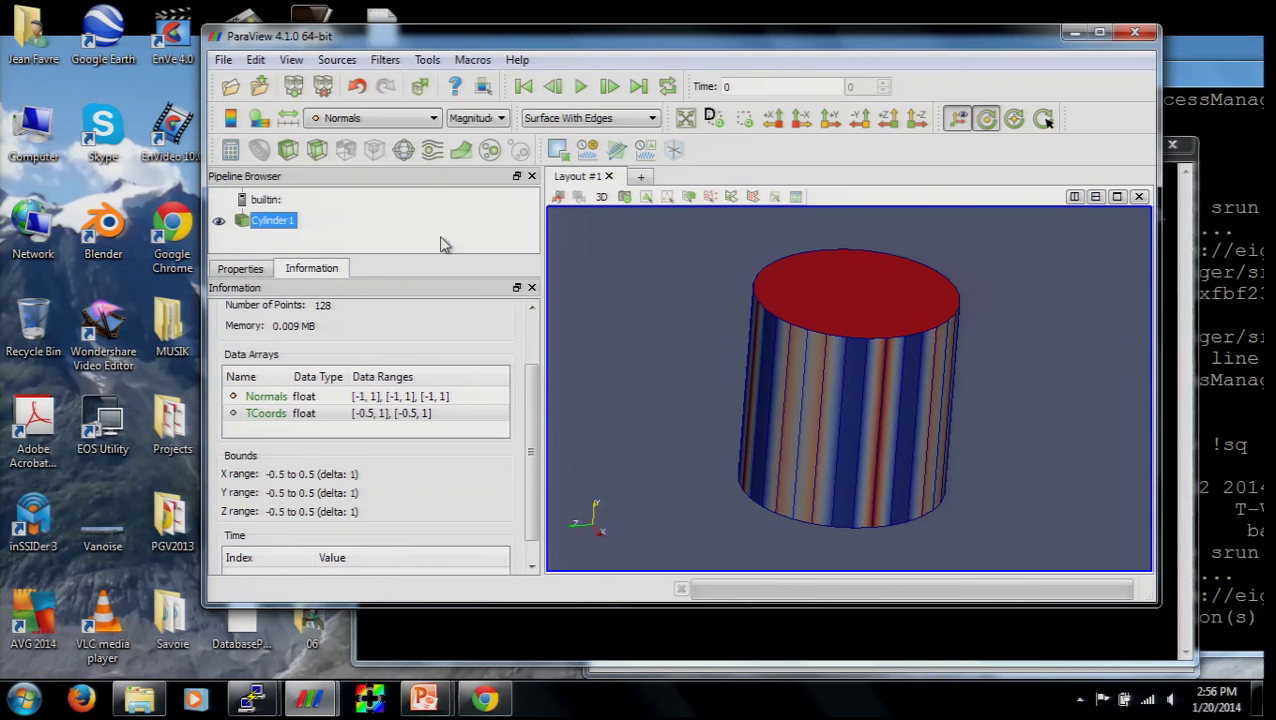
click(403, 156)
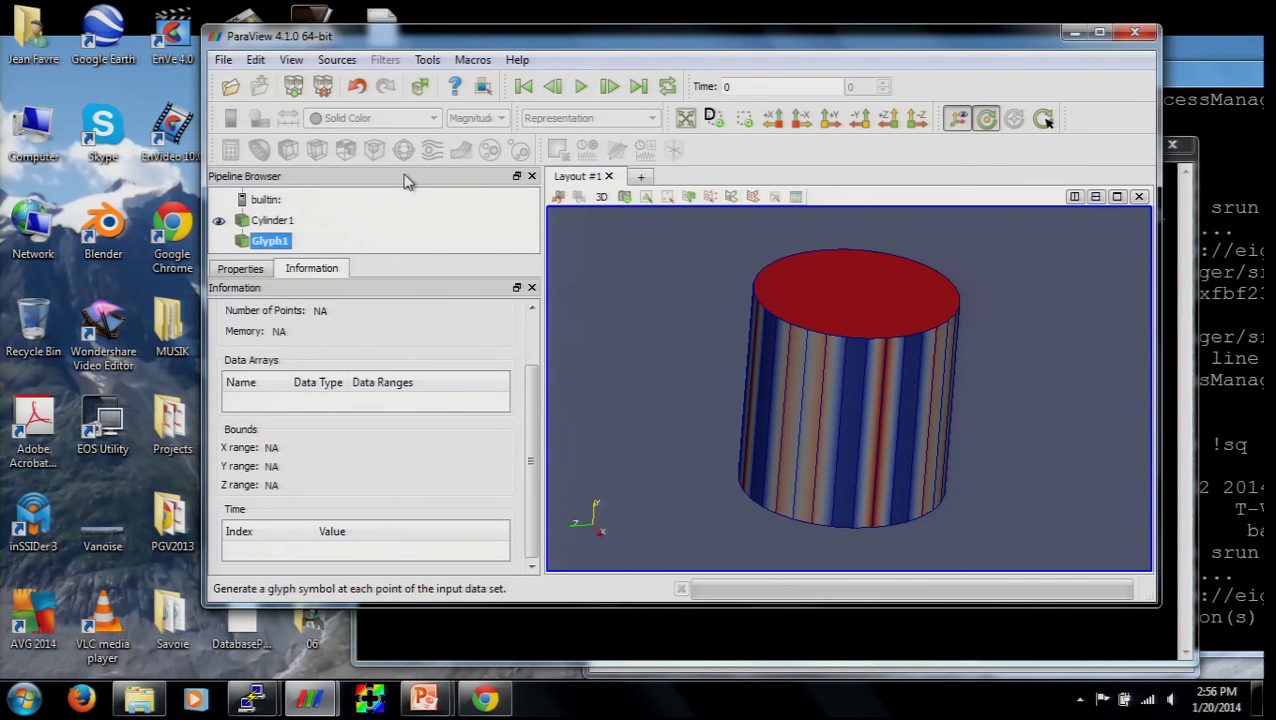
click(243, 269)
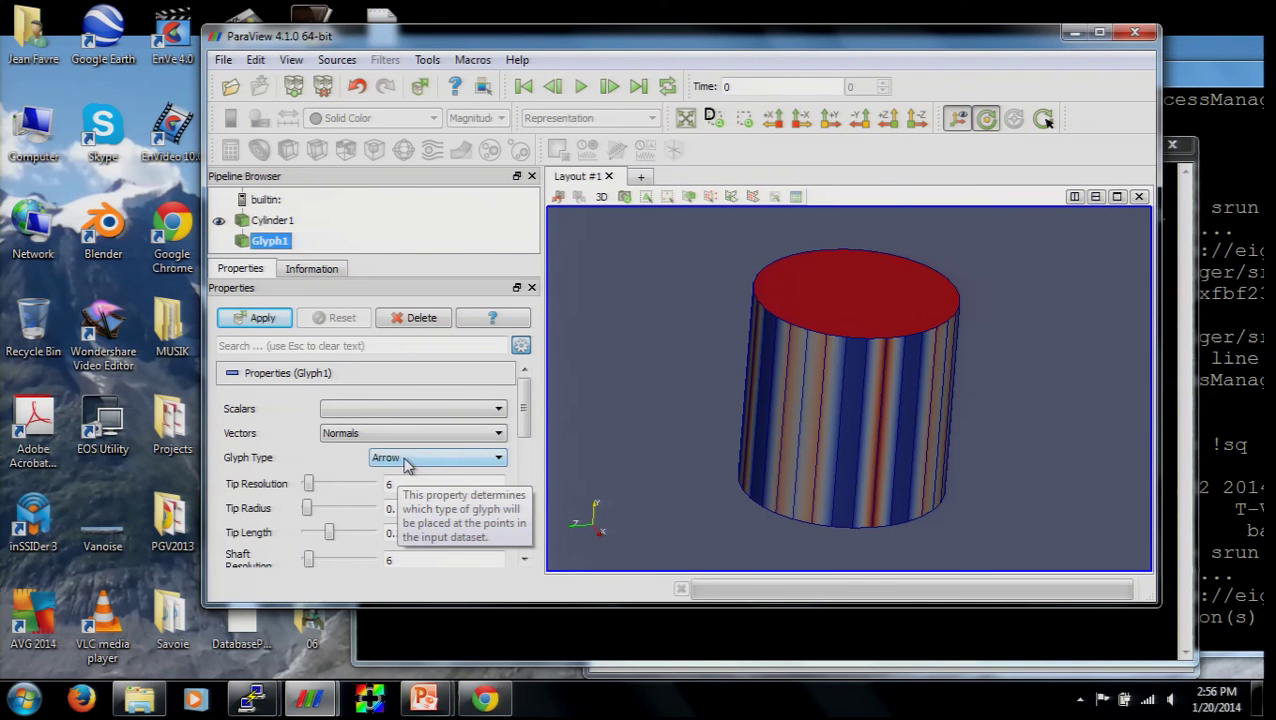
click(264, 318)
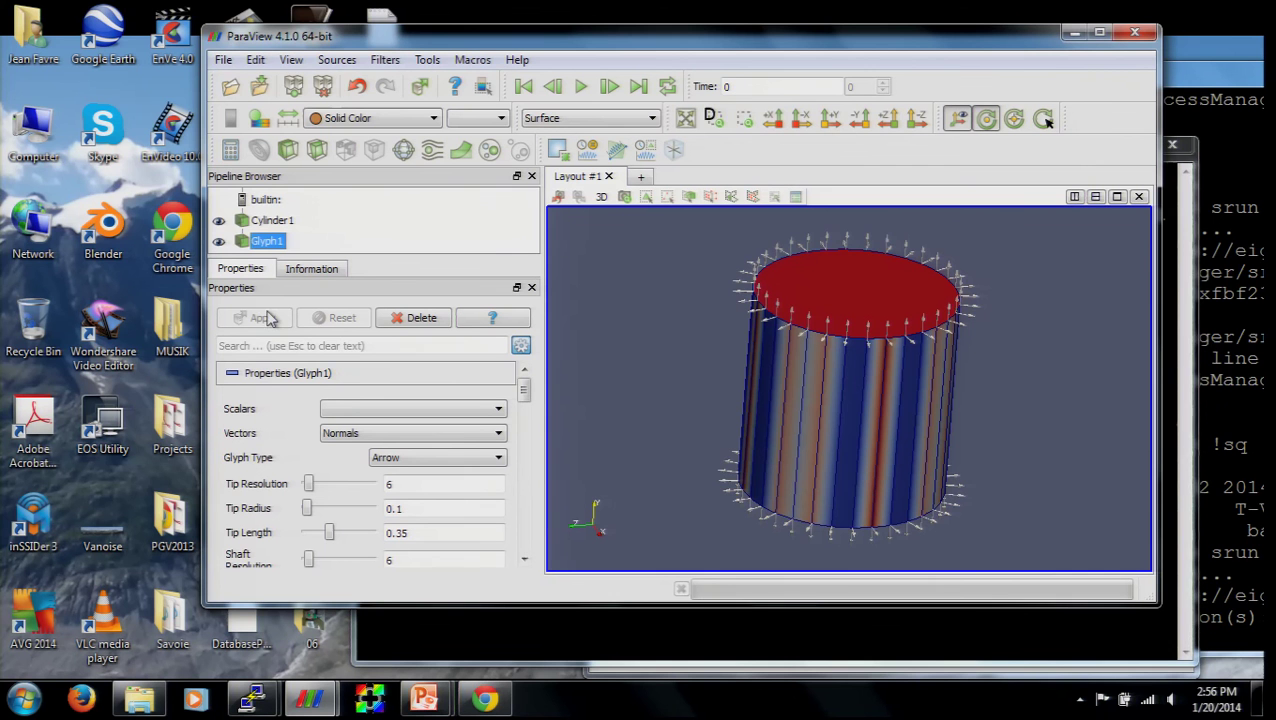
drag(713, 396, 810, 351)
scroll(812, 358, up, 2)
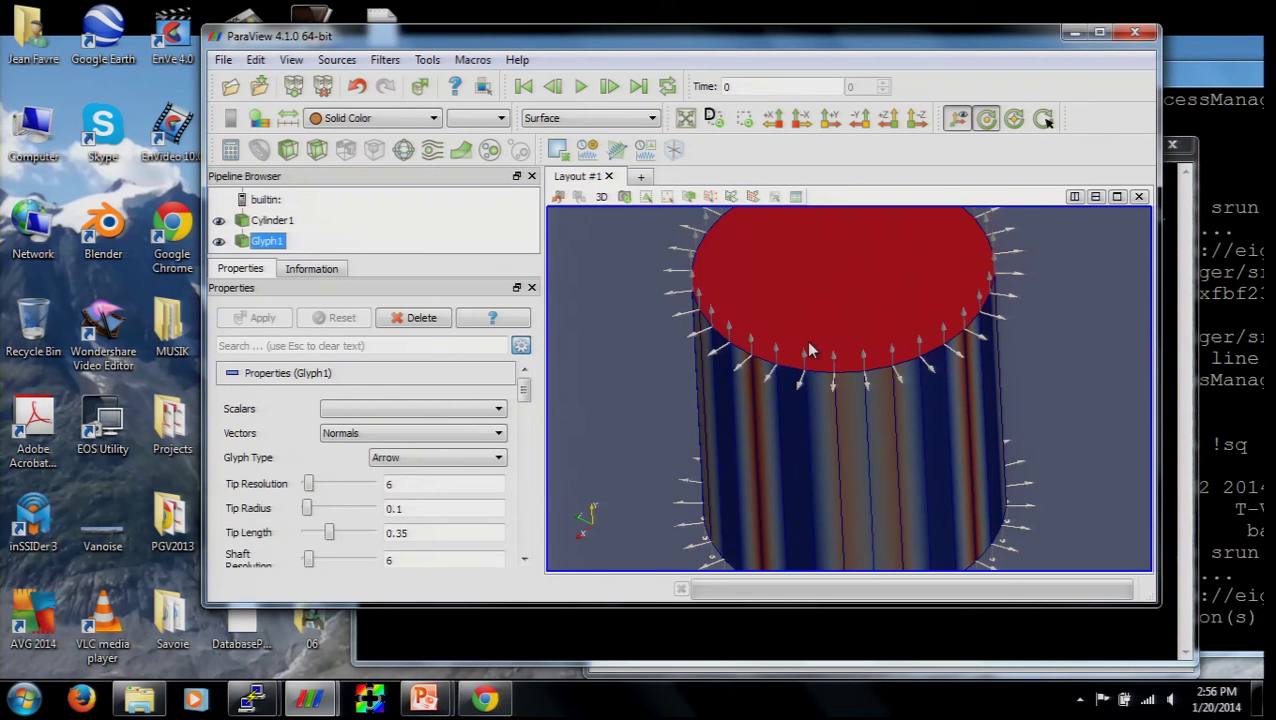
drag(806, 350, 845, 292)
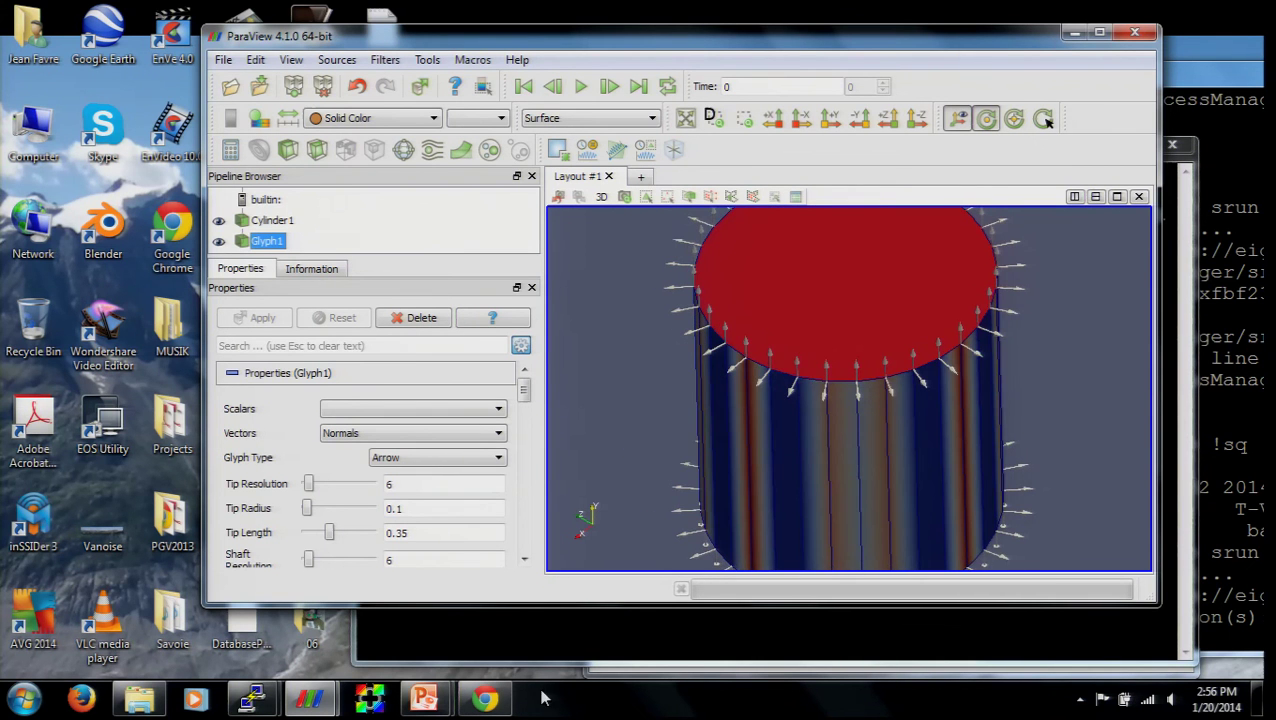
Switch to the ParaView_Tutorial_Slides presentation in PowerPoint, start the slide show from the current slide and advance to Simple Camera Manipulation
click(425, 698)
click(484, 641)
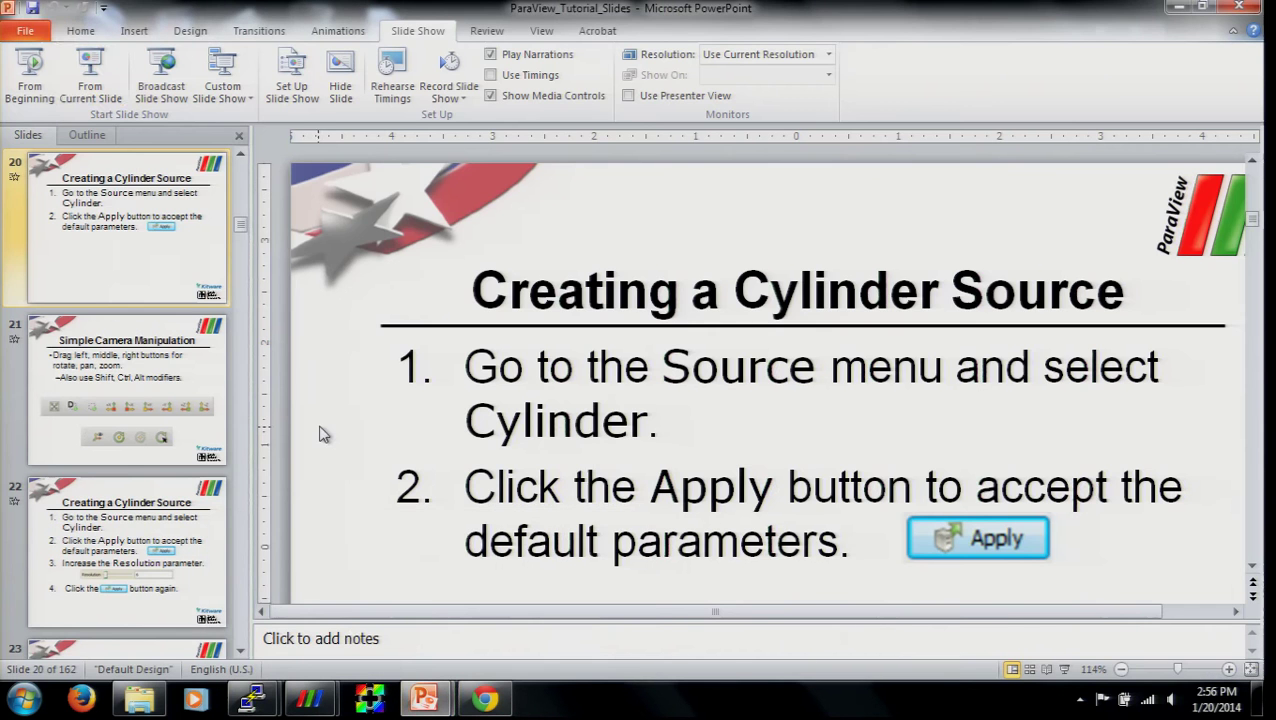
click(90, 78)
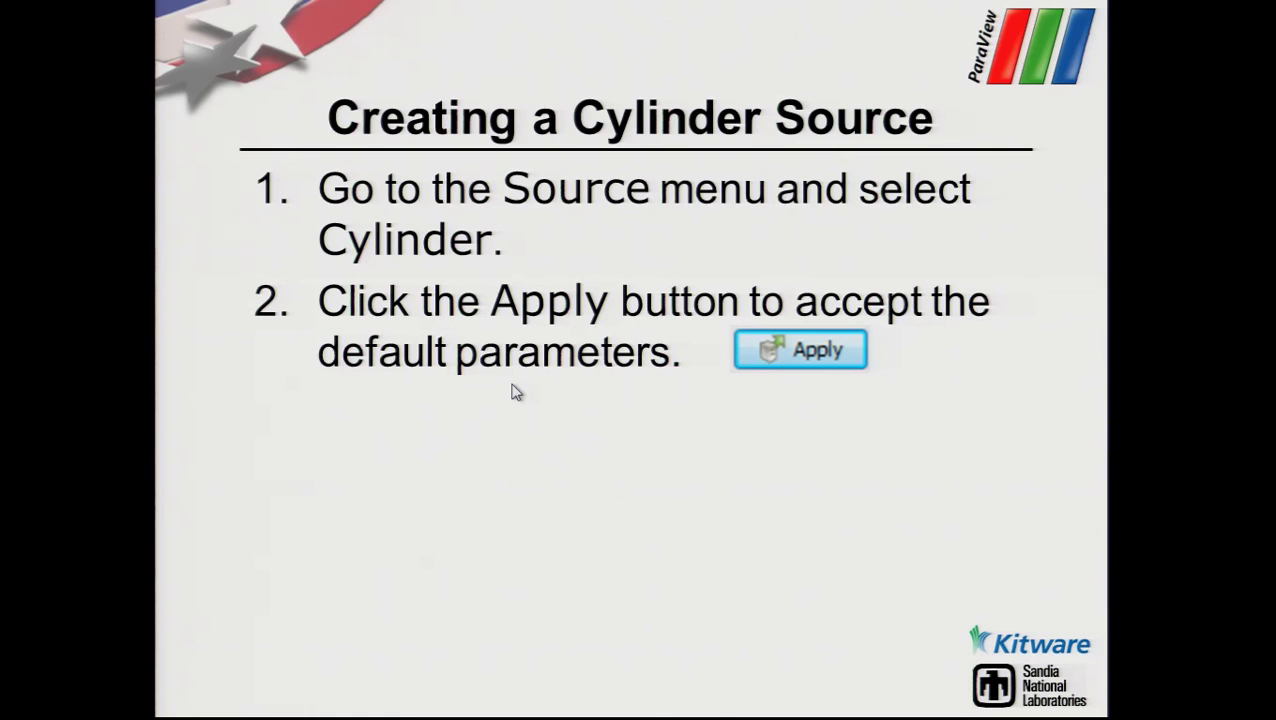
key(Right)
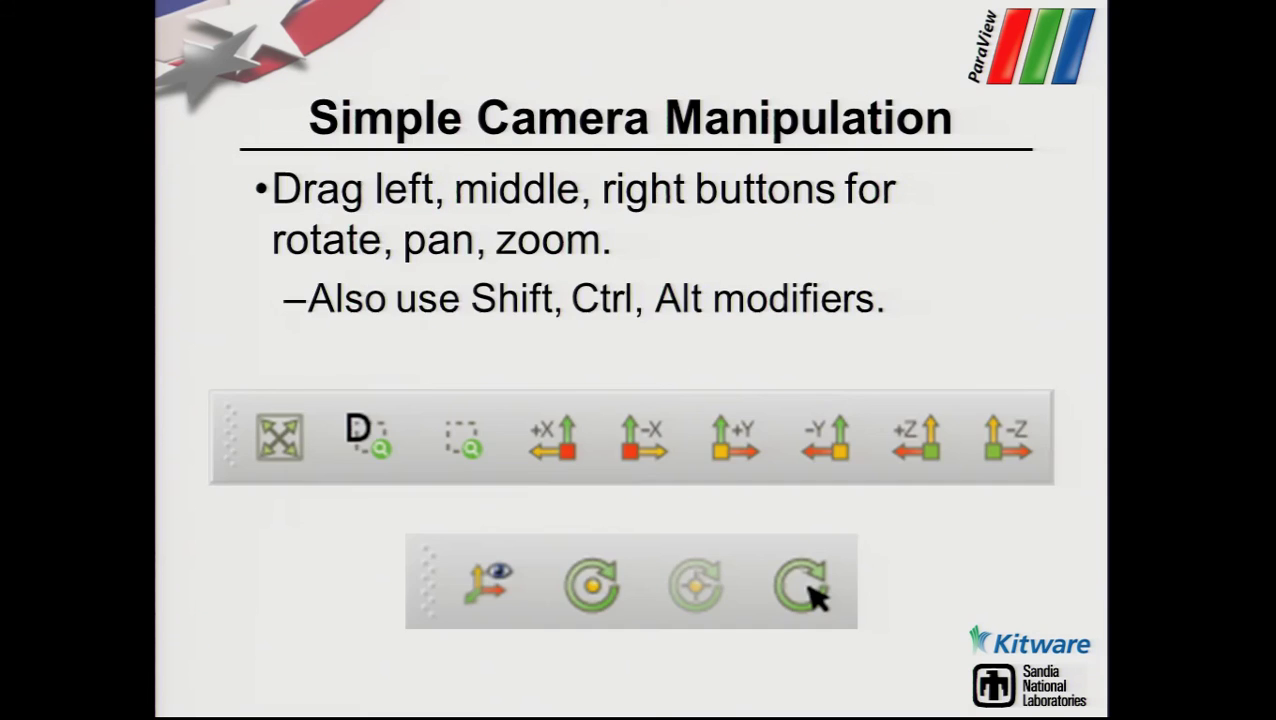